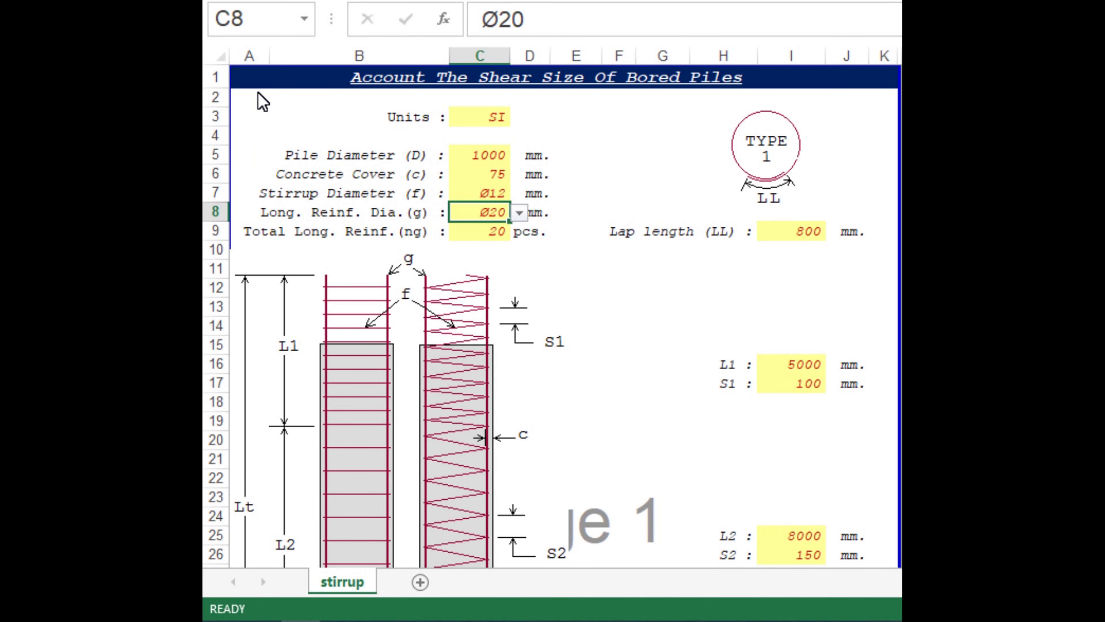
# Scroll through the pile calculator sheet and select its title row.
pyautogui.scroll(-1, 549, 313)
pyautogui.scroll(-4, 549, 314)
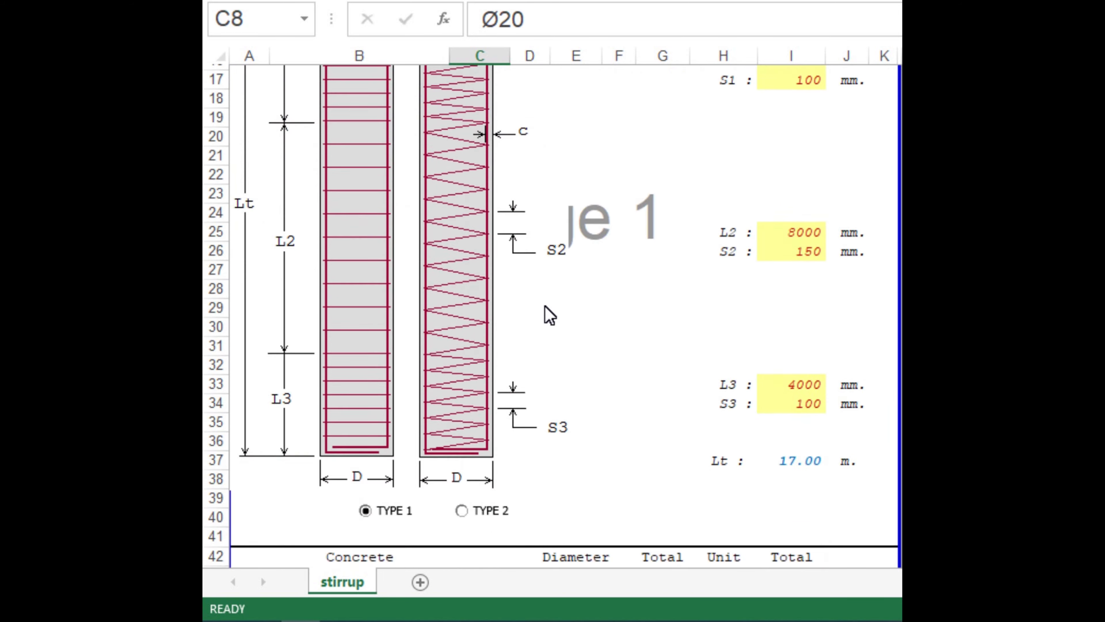
pyautogui.scroll(-6, 549, 314)
pyautogui.scroll(-1, 549, 313)
pyautogui.scroll(-3, 549, 313)
pyautogui.scroll(4, 549, 314)
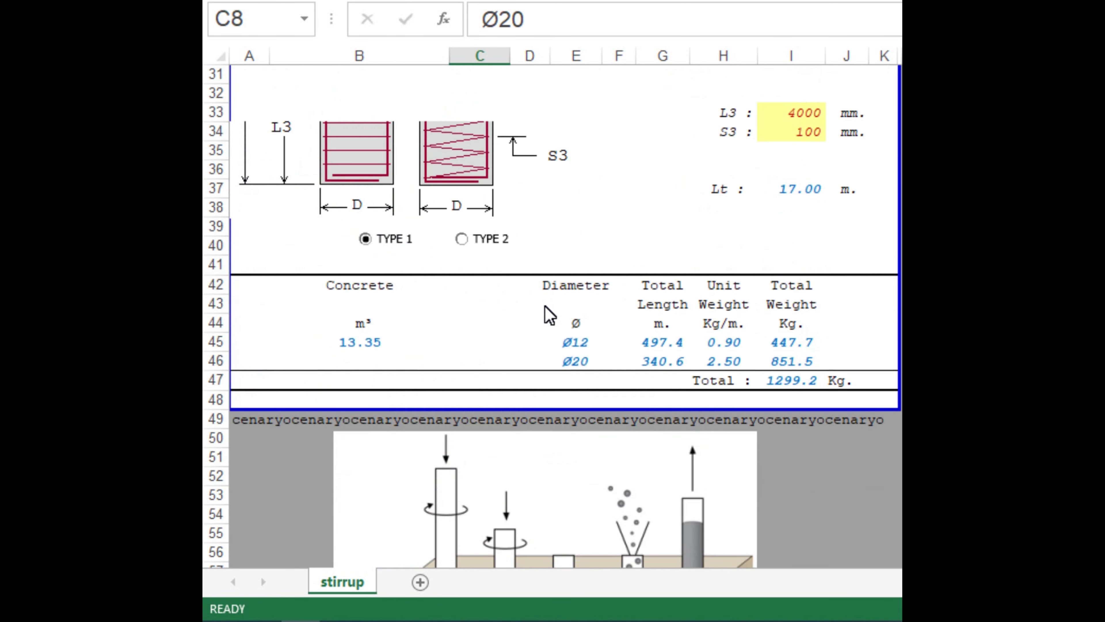
pyautogui.scroll(5, 549, 314)
pyautogui.scroll(5, 549, 313)
pyautogui.click(493, 117)
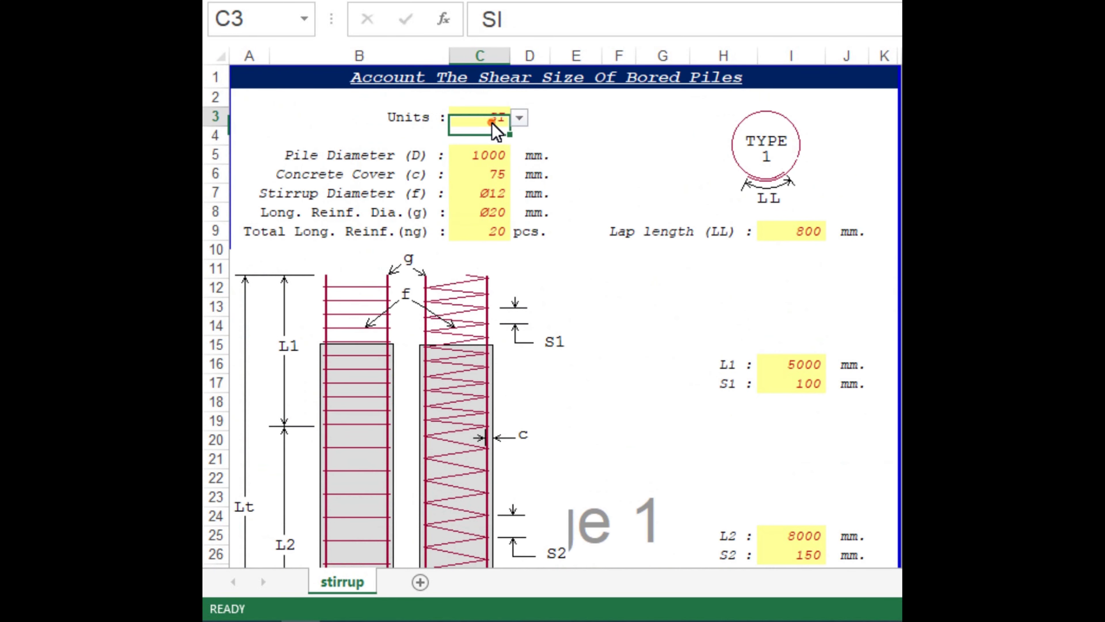
pyautogui.moveTo(320, 75); pyautogui.dragTo(788, 88)
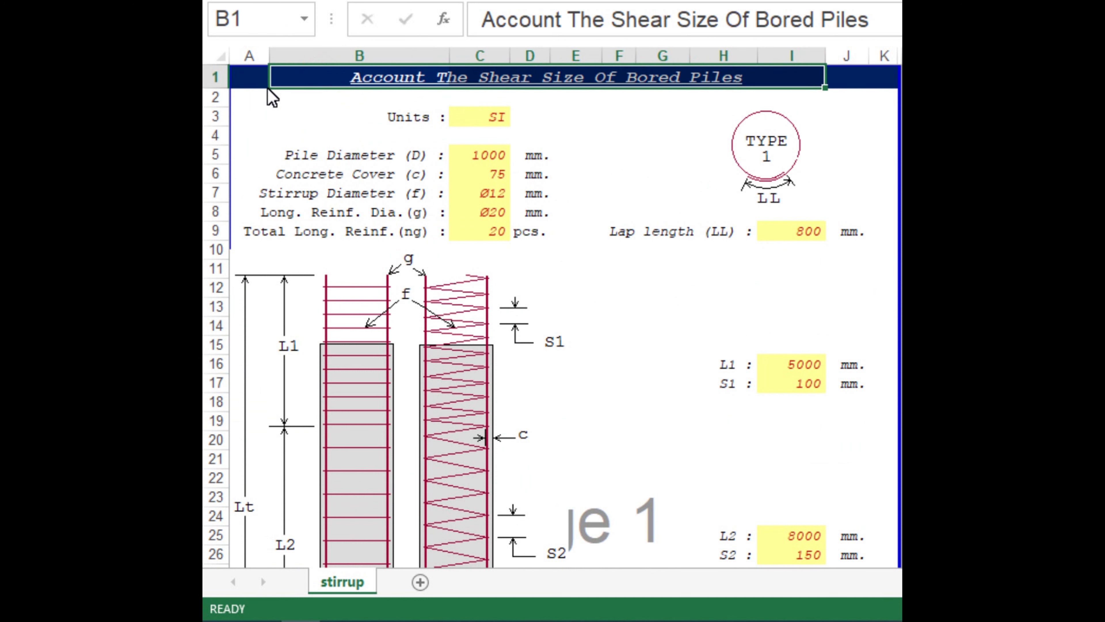
pyautogui.moveTo(261, 81); pyautogui.dragTo(846, 82)
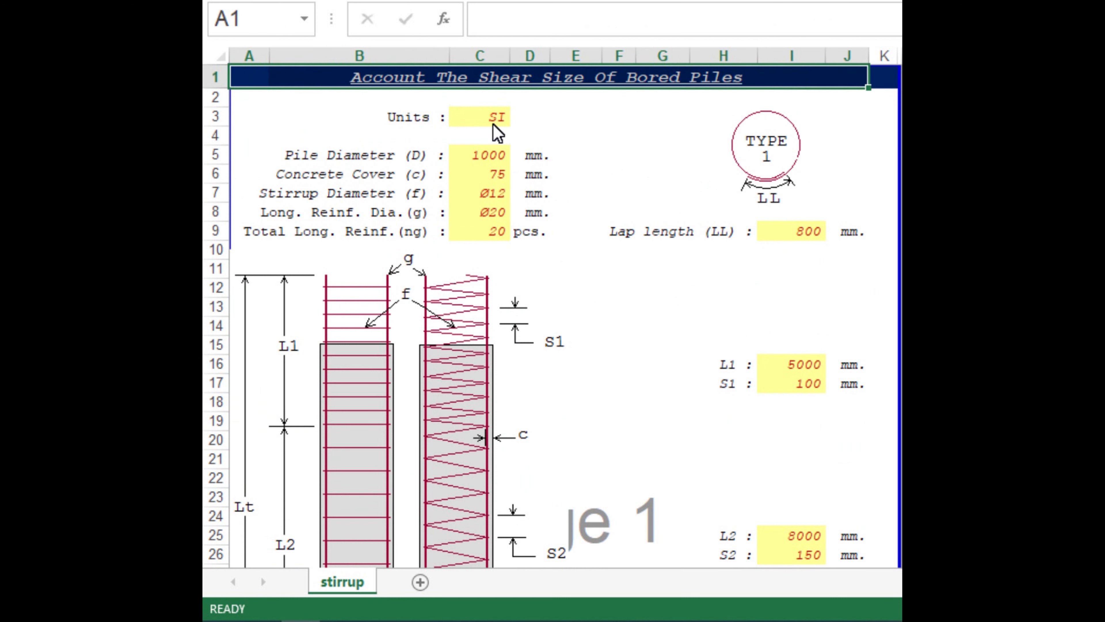
# Switch the unit system to US, then back to SI.
pyautogui.click(393, 122)
pyautogui.click(496, 126)
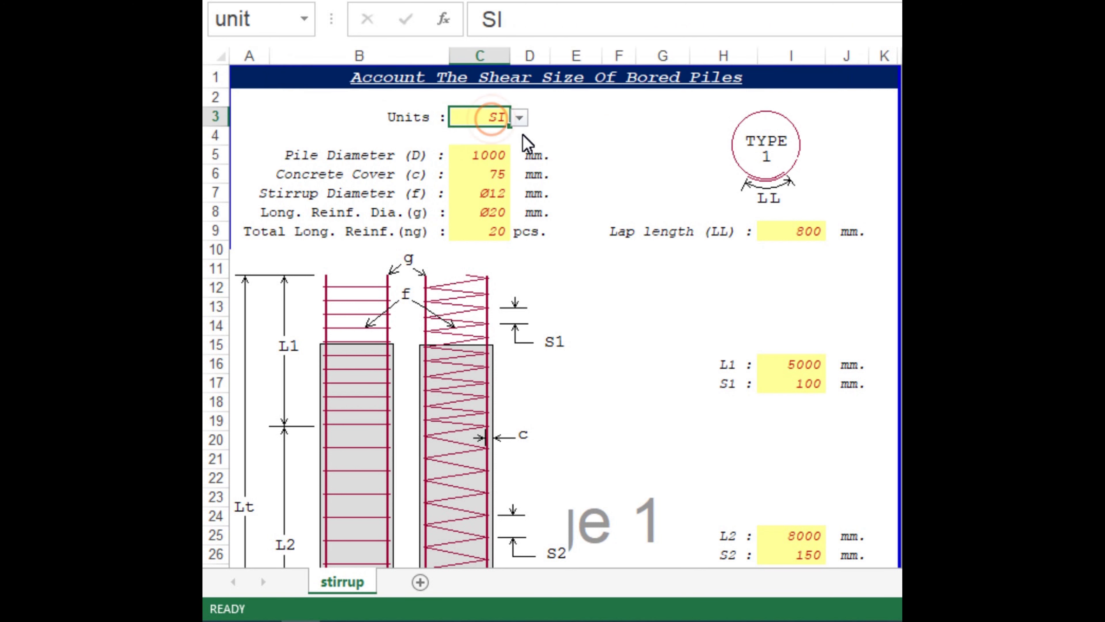
pyautogui.click(520, 123)
pyautogui.click(497, 118)
pyautogui.click(519, 116)
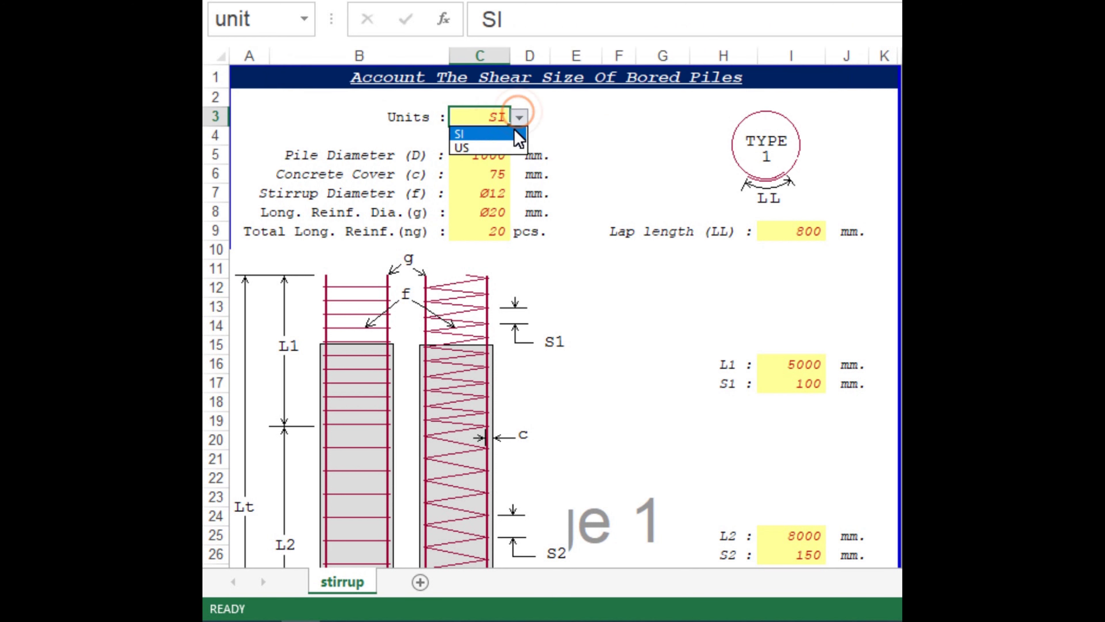
pyautogui.click(504, 148)
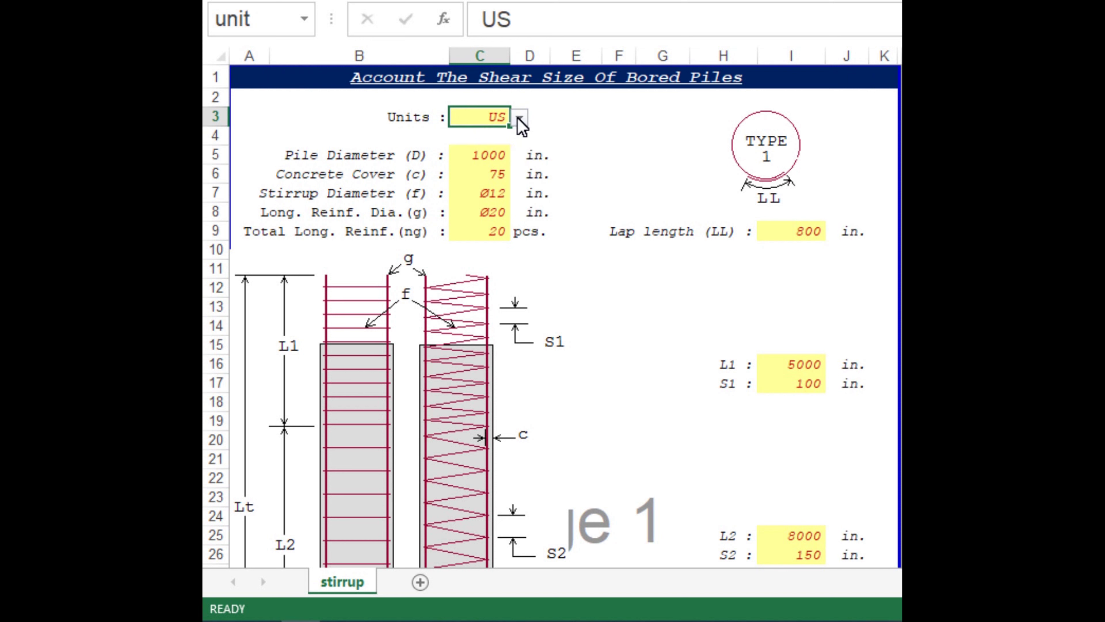
pyautogui.click(520, 118)
pyautogui.click(487, 136)
# Inspect the Pile Diameter, Concrete Cover, Stirrup Diameter and longitudinal reinforcement labels.
pyautogui.click(299, 156)
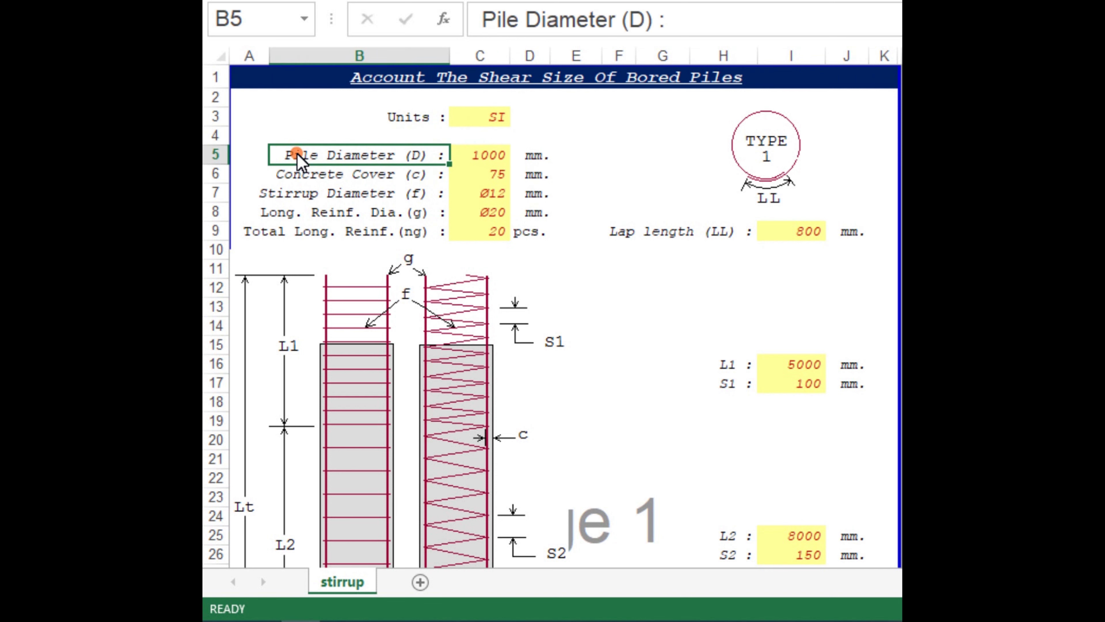
pyautogui.click(324, 177)
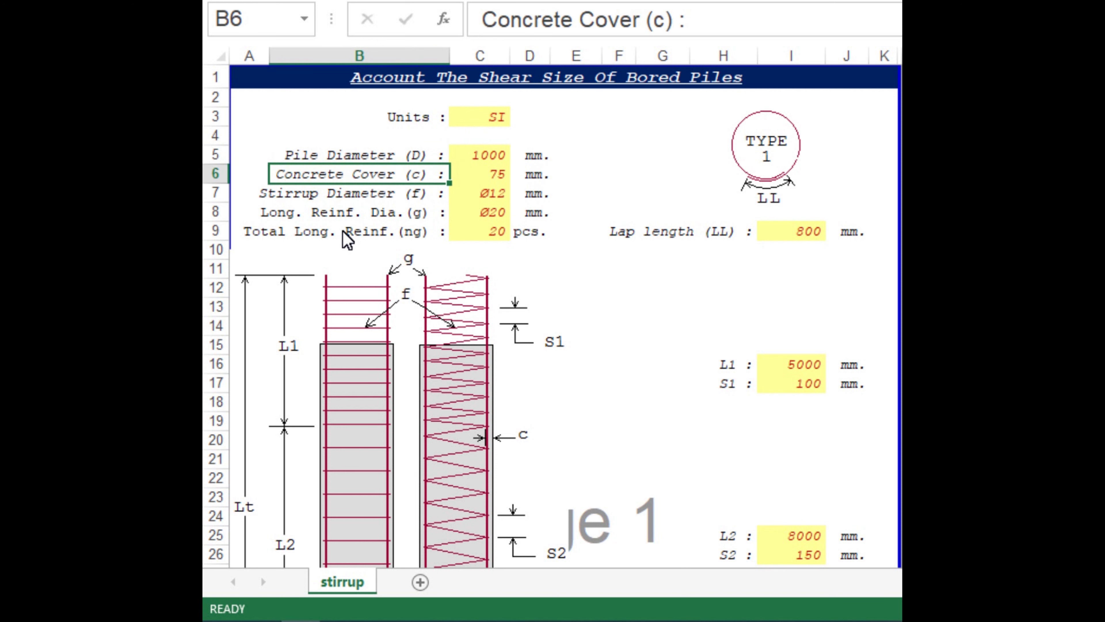
pyautogui.click(352, 194)
pyautogui.click(334, 216)
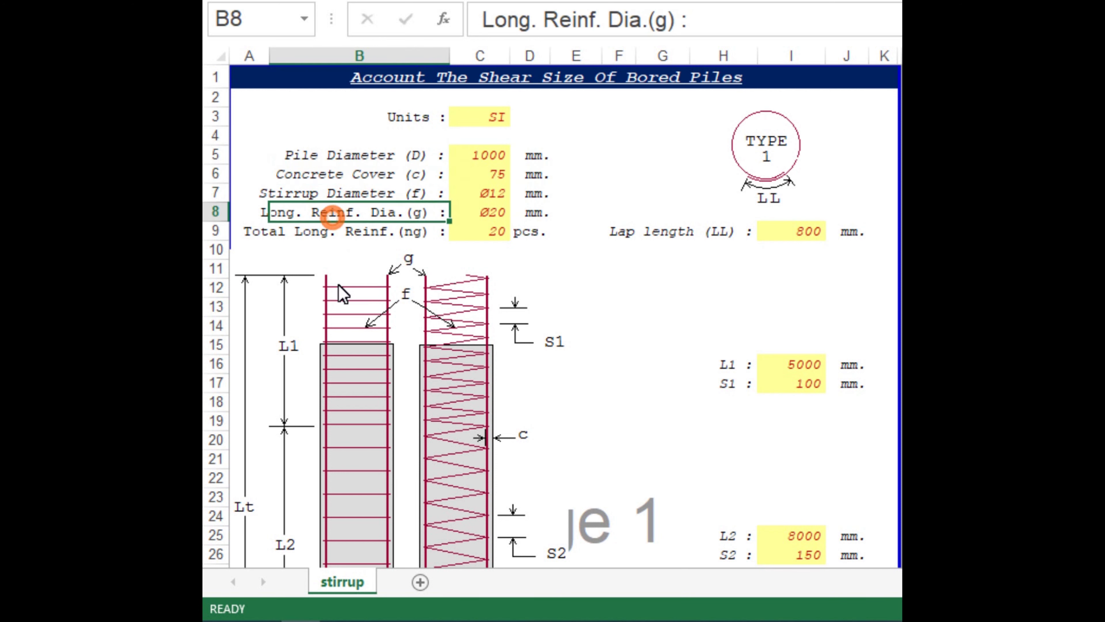
pyautogui.click(342, 231)
# Try pile diameters of 800 and 500 mm, then restore it to 1000 mm.
pyautogui.click(487, 155)
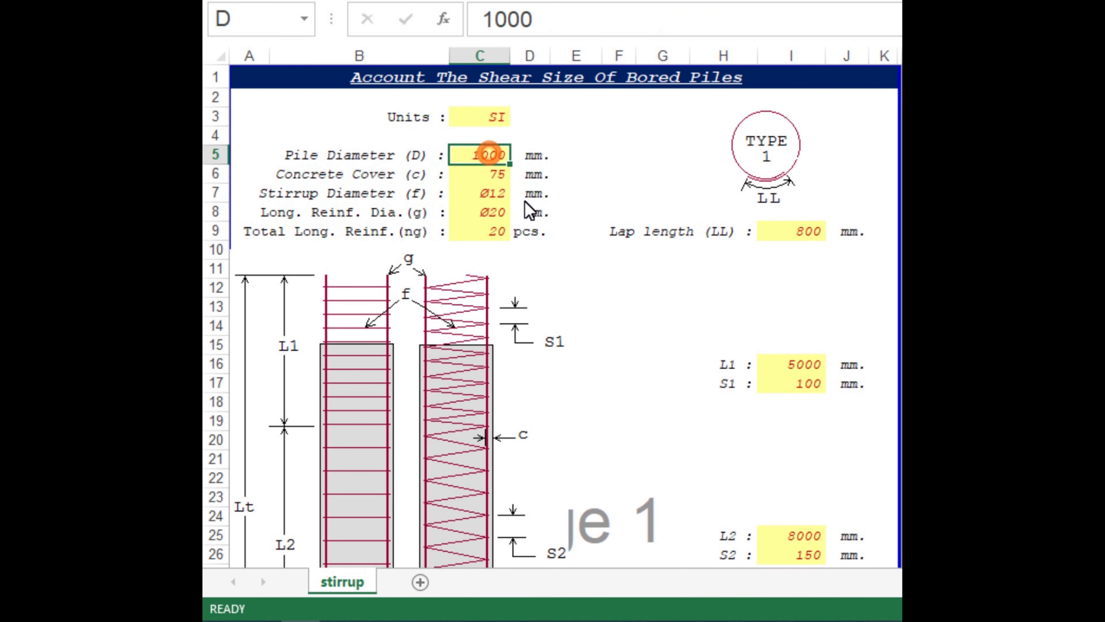
pyautogui.write('80')
pyautogui.press('Return')
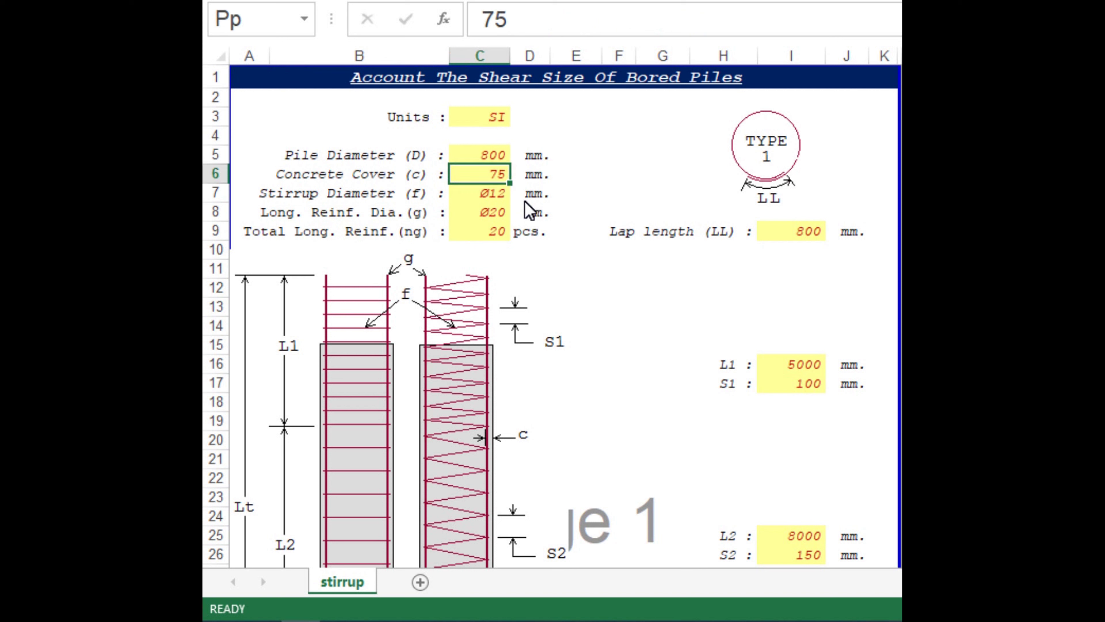
pyautogui.press('Up')
pyautogui.write('50')
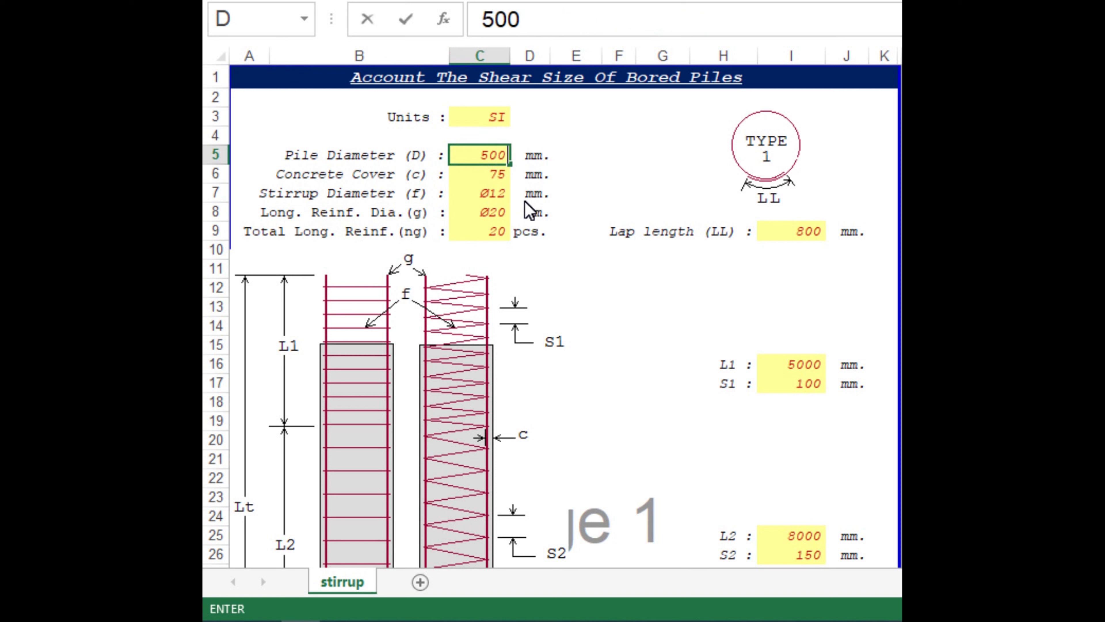
pyautogui.press('Return')
pyautogui.press('Up')
pyautogui.write('100')
pyautogui.press('Return')
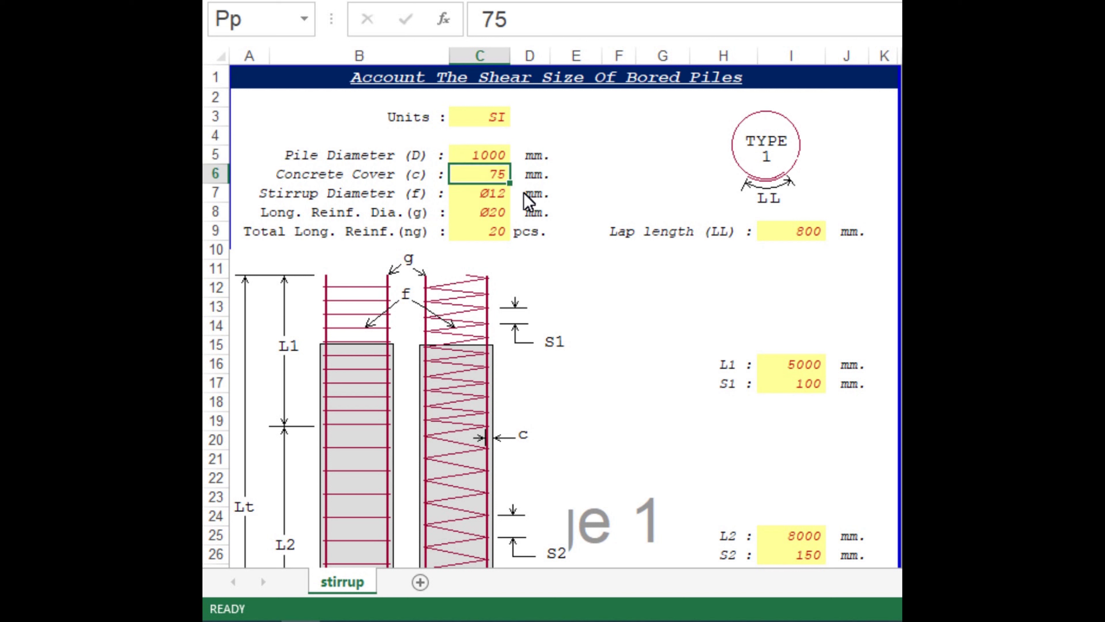
# Set the stirrup diameter to Ø10 from its dropdown.
pyautogui.click(500, 195)
pyautogui.click(519, 193)
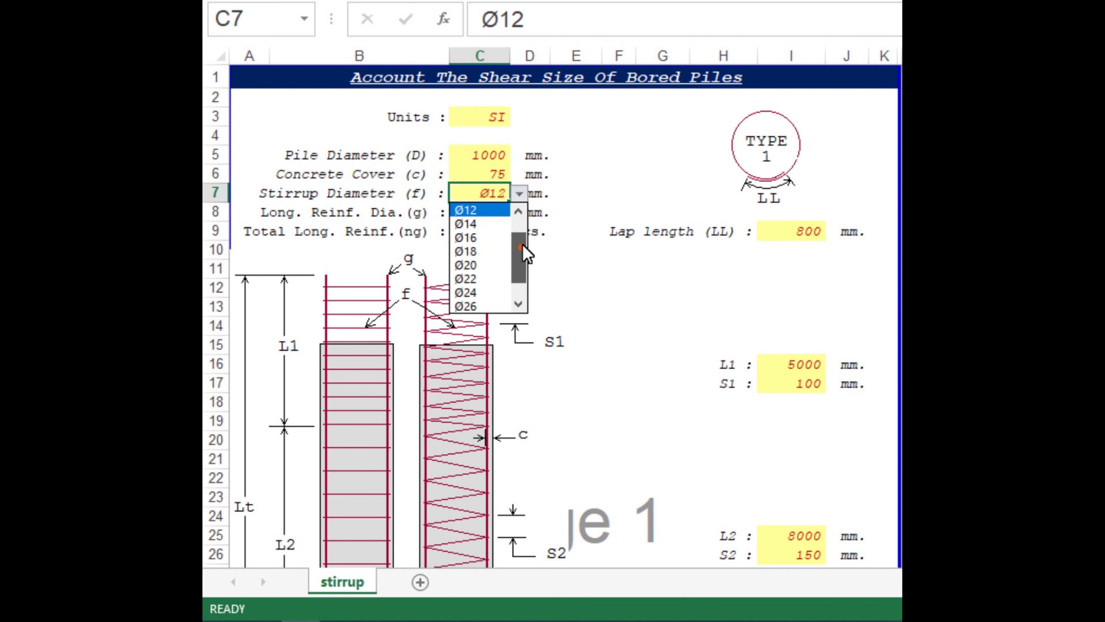
pyautogui.moveTo(522, 233)
pyautogui.mouseDown()
pyautogui.moveTo(526, 313)
pyautogui.moveTo(520, 213)
pyautogui.mouseUp()
pyautogui.click(491, 223)
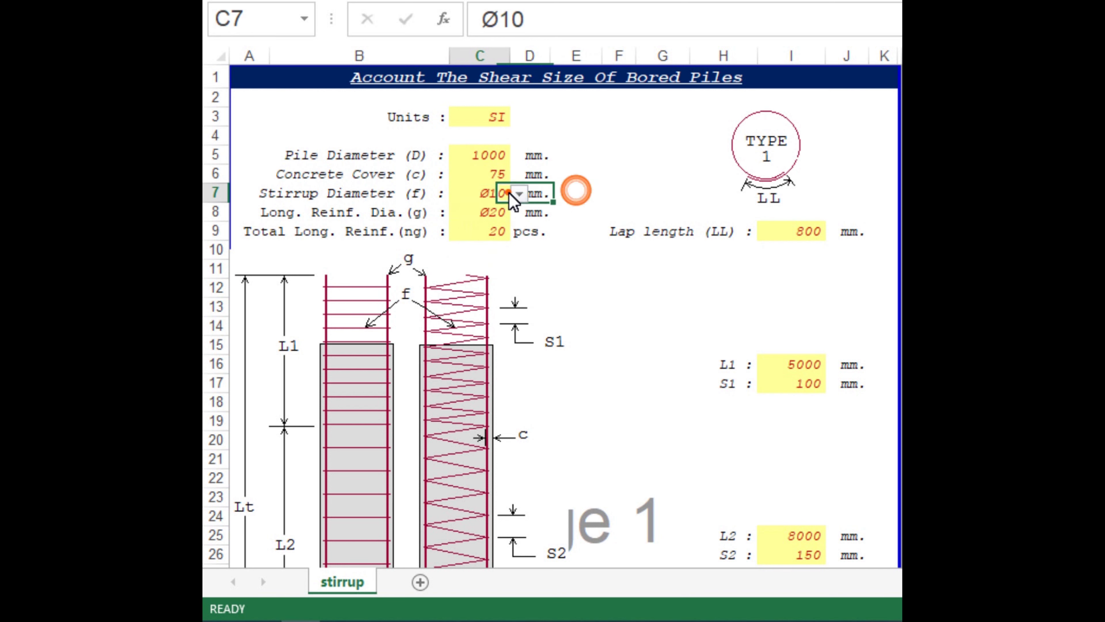
# Keep the longitudinal bar diameter at Ø20 and check the total bar count.
pyautogui.click(490, 212)
pyautogui.click(519, 212)
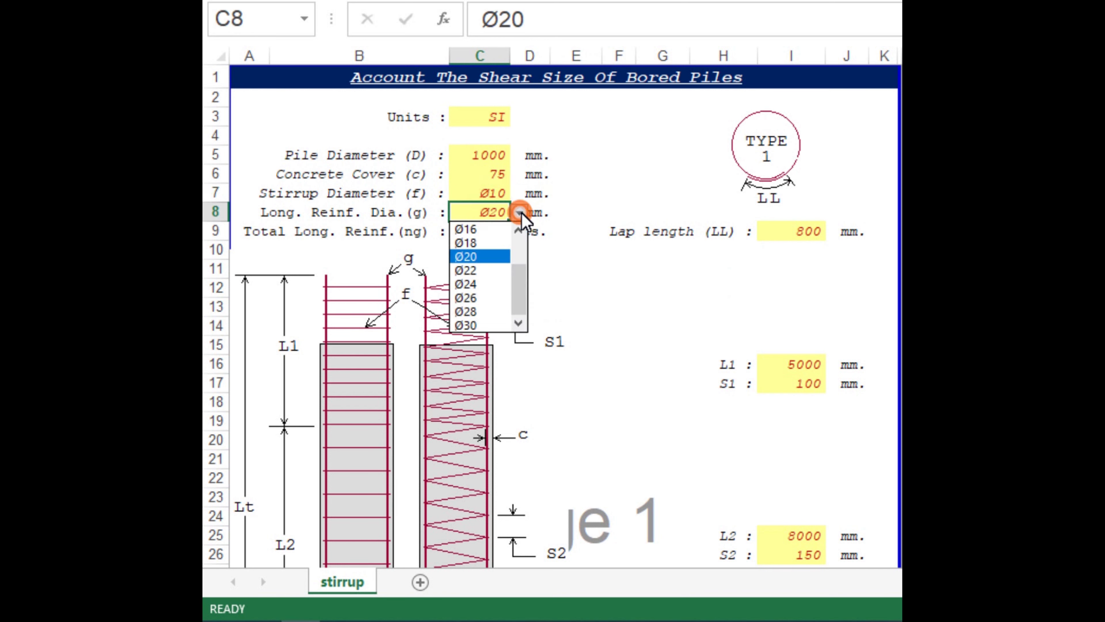
pyautogui.click(484, 257)
pyautogui.click(569, 287)
pyautogui.click(494, 240)
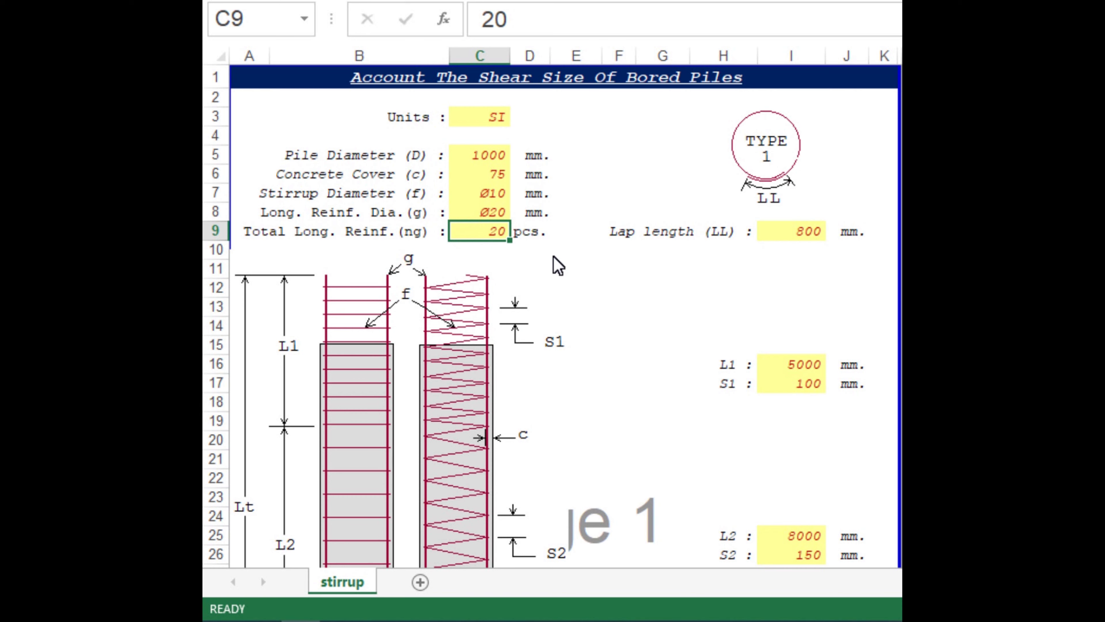
pyautogui.scroll(-1, 557, 264)
pyautogui.scroll(-1, 558, 265)
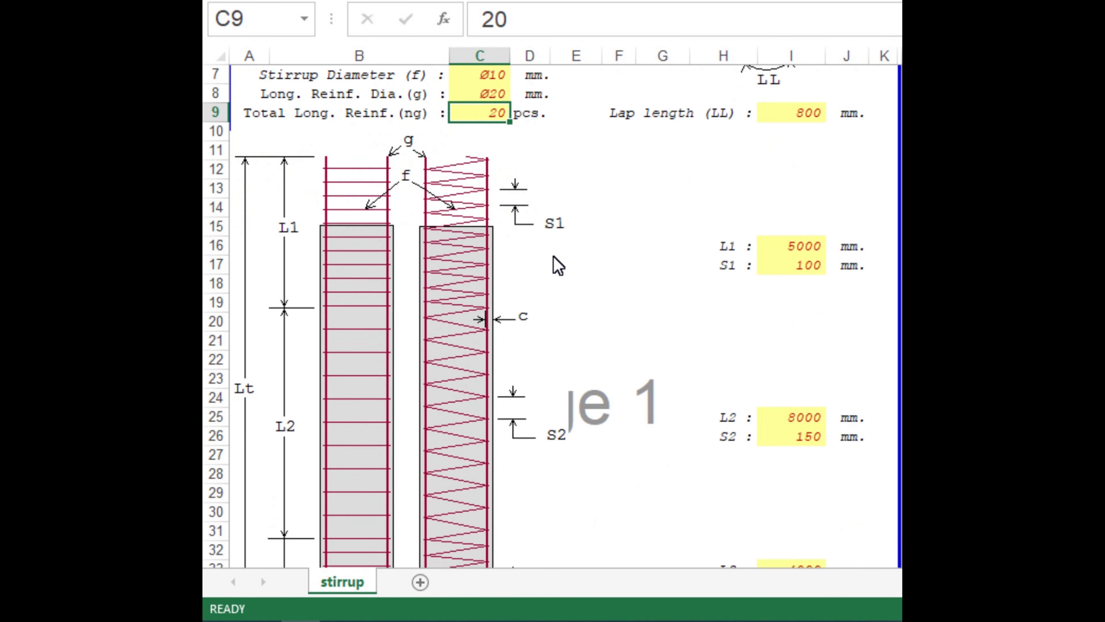
pyautogui.scroll(1, 491, 128)
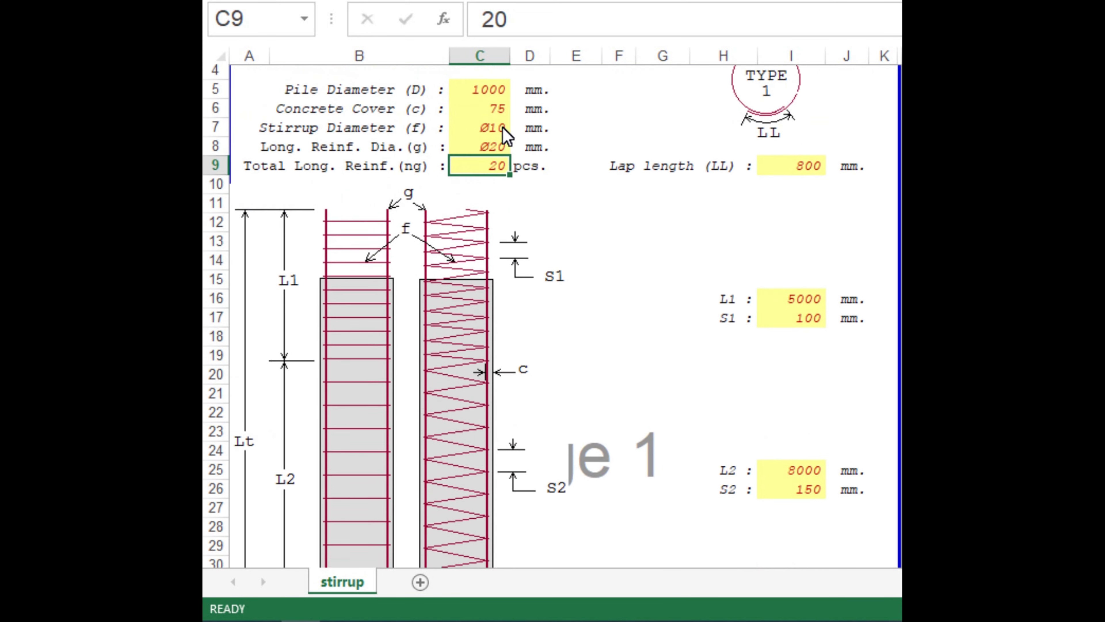
pyautogui.scroll(-1, 511, 209)
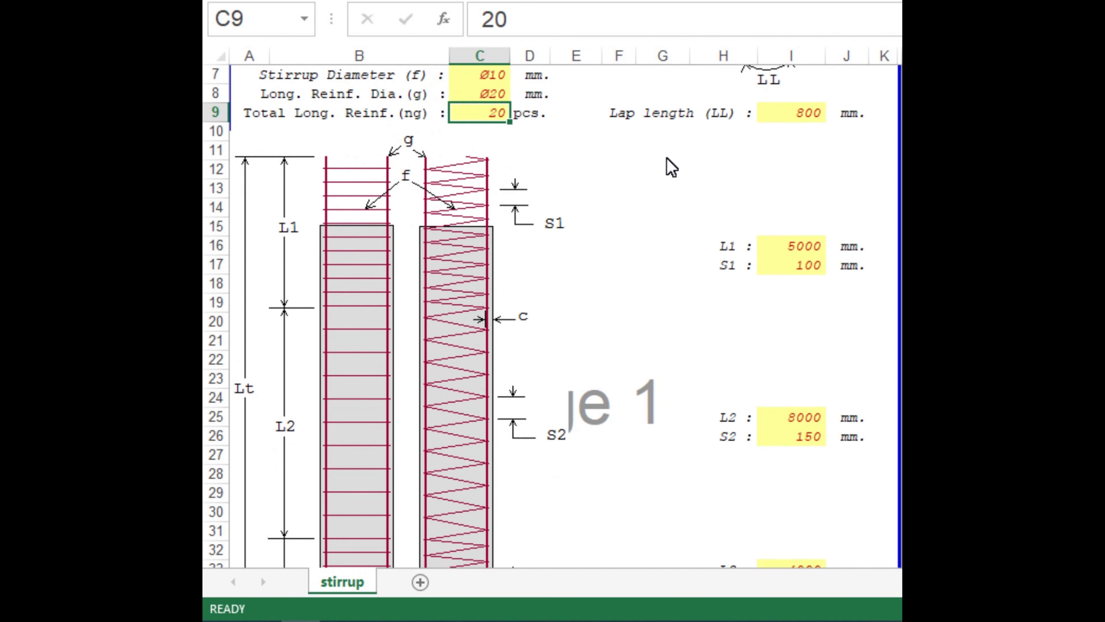
pyautogui.click(796, 115)
pyautogui.moveTo(605, 118); pyautogui.dragTo(715, 124)
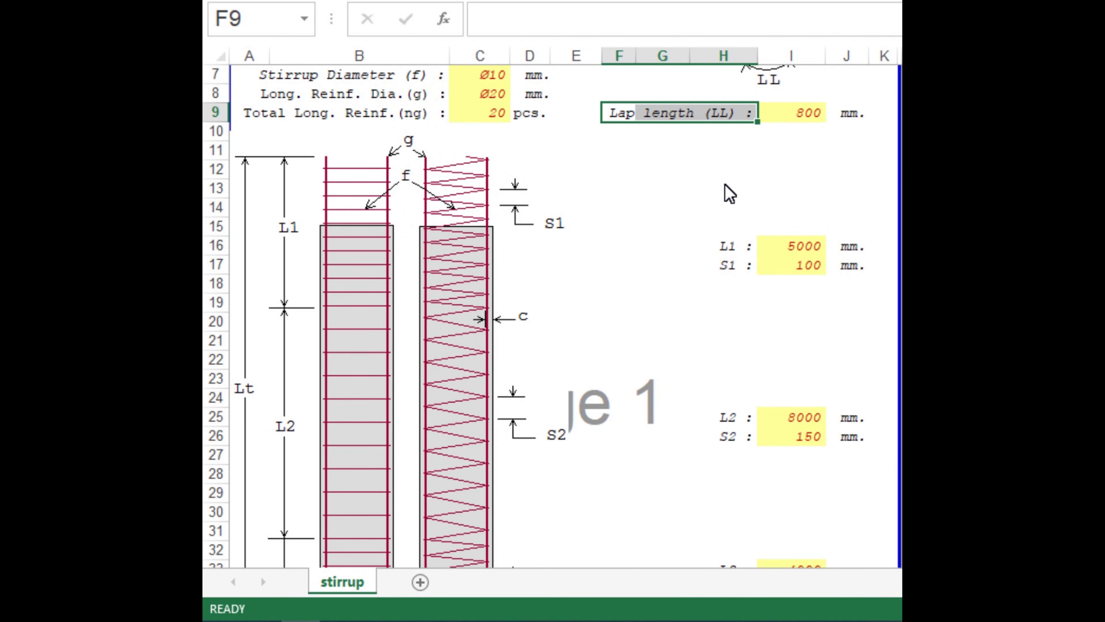
pyautogui.click(804, 113)
pyautogui.press('Return')
pyautogui.click(795, 114)
pyautogui.write('1000')
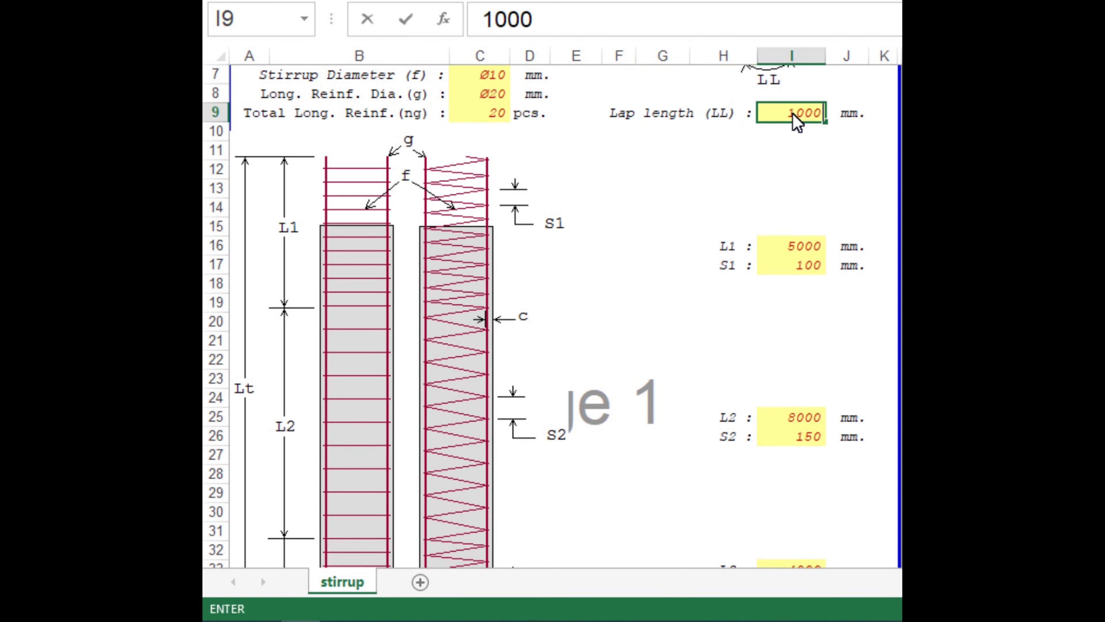
pyautogui.press('Return')
pyautogui.click(795, 116)
pyautogui.write('80')
pyautogui.write('0')
pyautogui.press('Return')
pyautogui.click(793, 114)
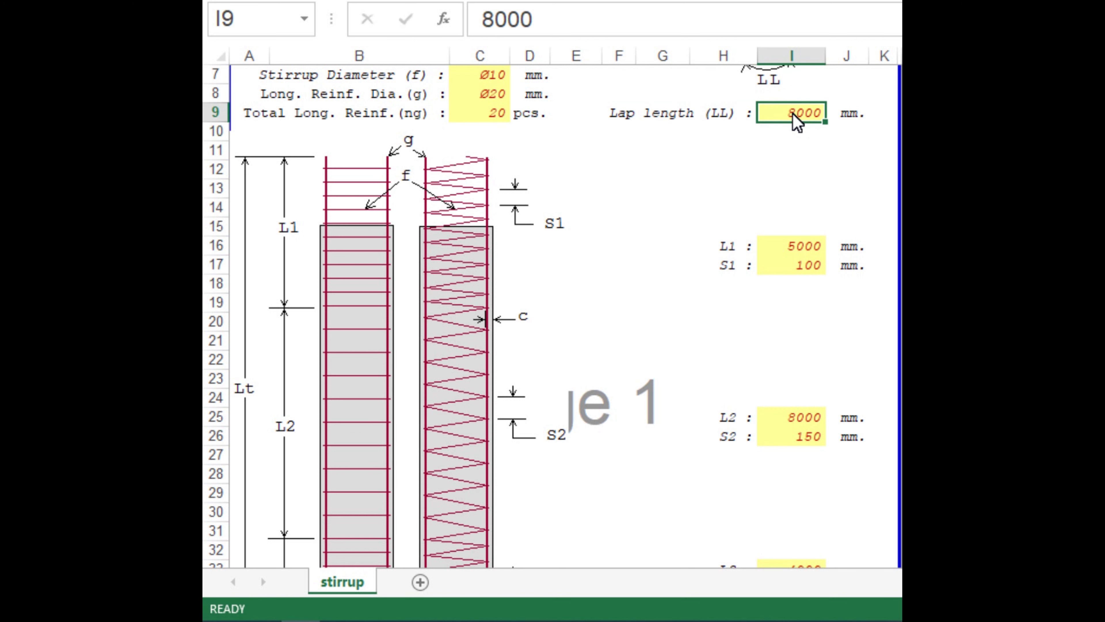
pyautogui.write('800')
pyautogui.press('Return')
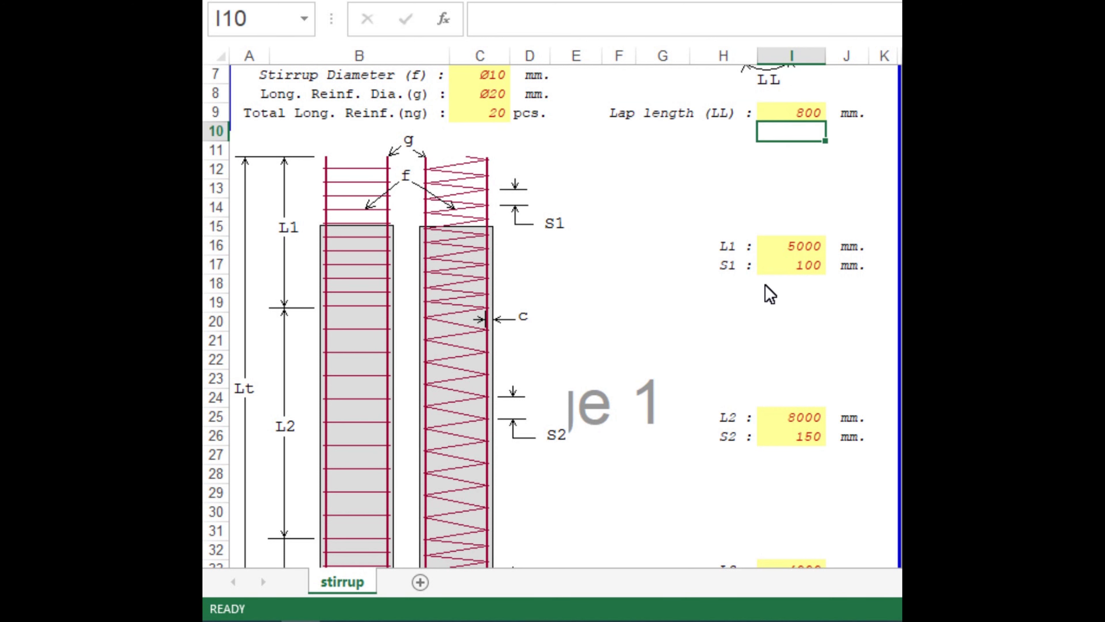
# Set the top segment length L1 to 3000 mm.
pyautogui.scroll(-1, 770, 294)
pyautogui.click(781, 189)
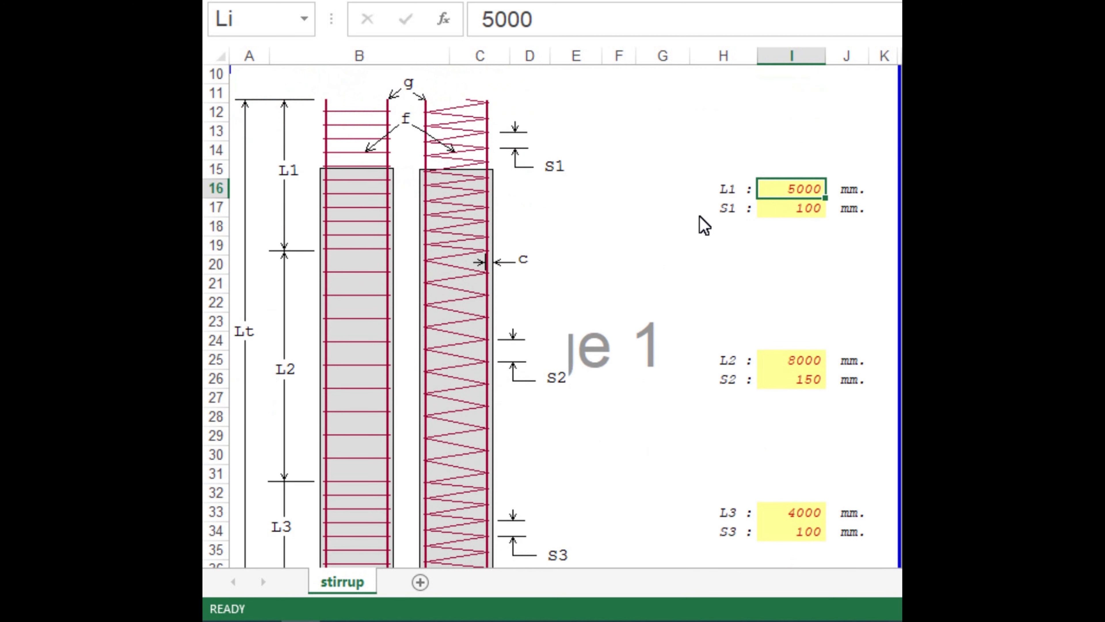
pyautogui.click(816, 213)
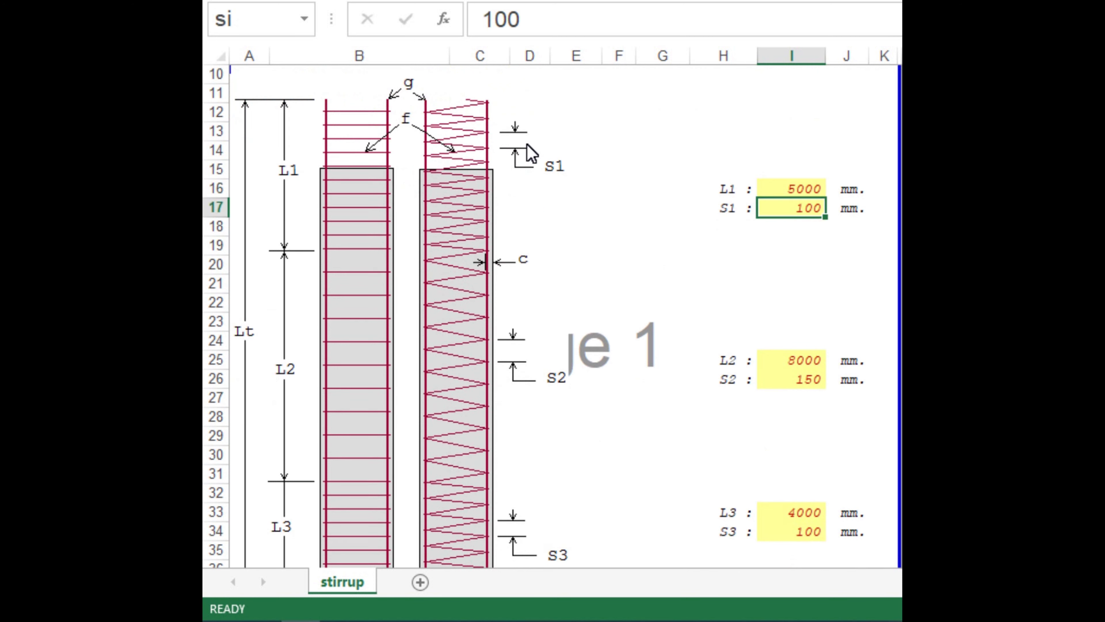
pyautogui.click(796, 189)
pyautogui.write('3000')
pyautogui.press('Return')
# Change the middle segment length L2 to 10000 mm and check spacing S2.
pyautogui.click(780, 361)
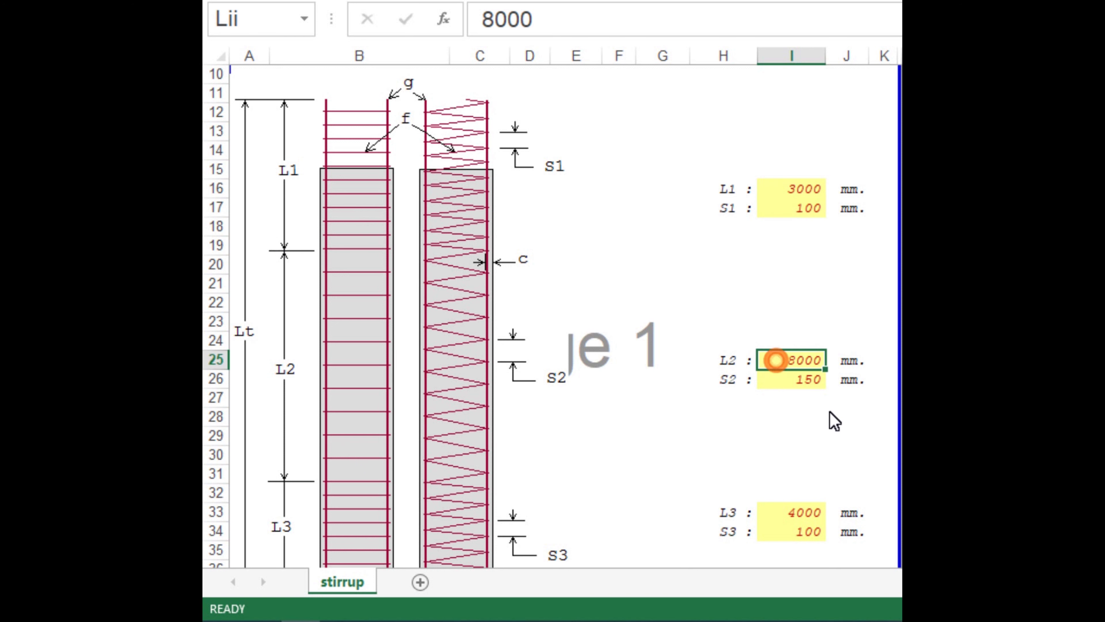
pyautogui.scroll(-1, 834, 421)
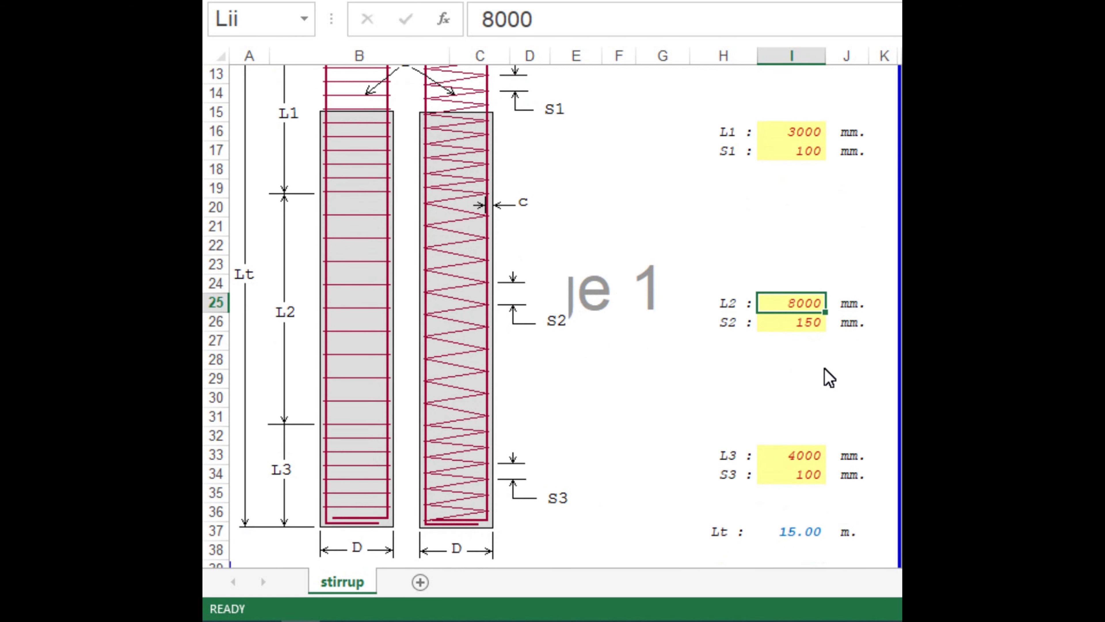
pyautogui.click(817, 329)
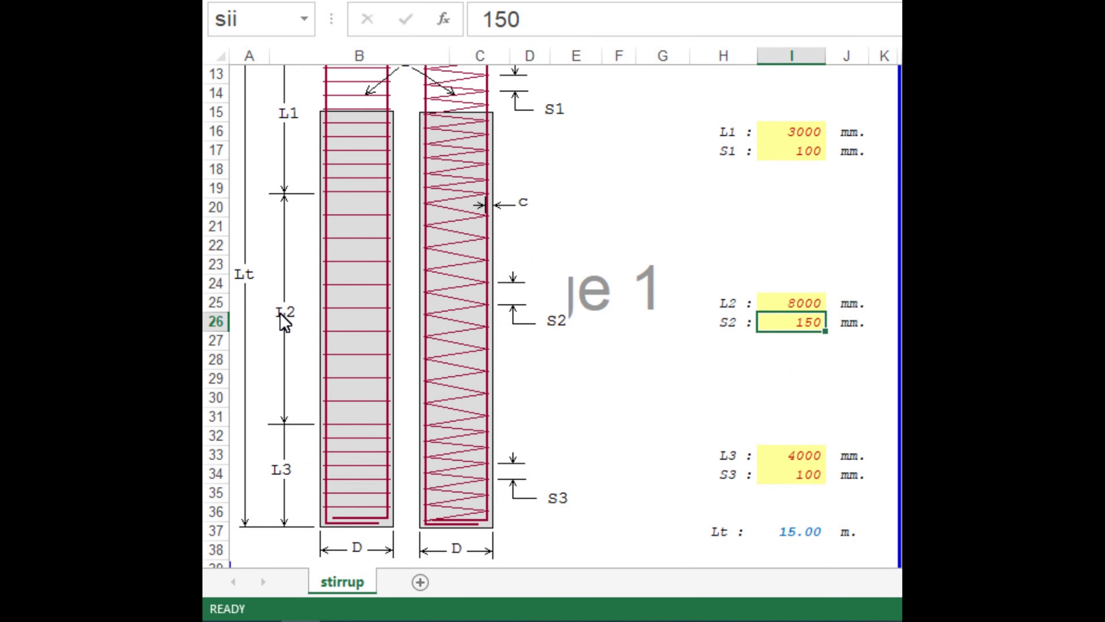
pyautogui.click(809, 304)
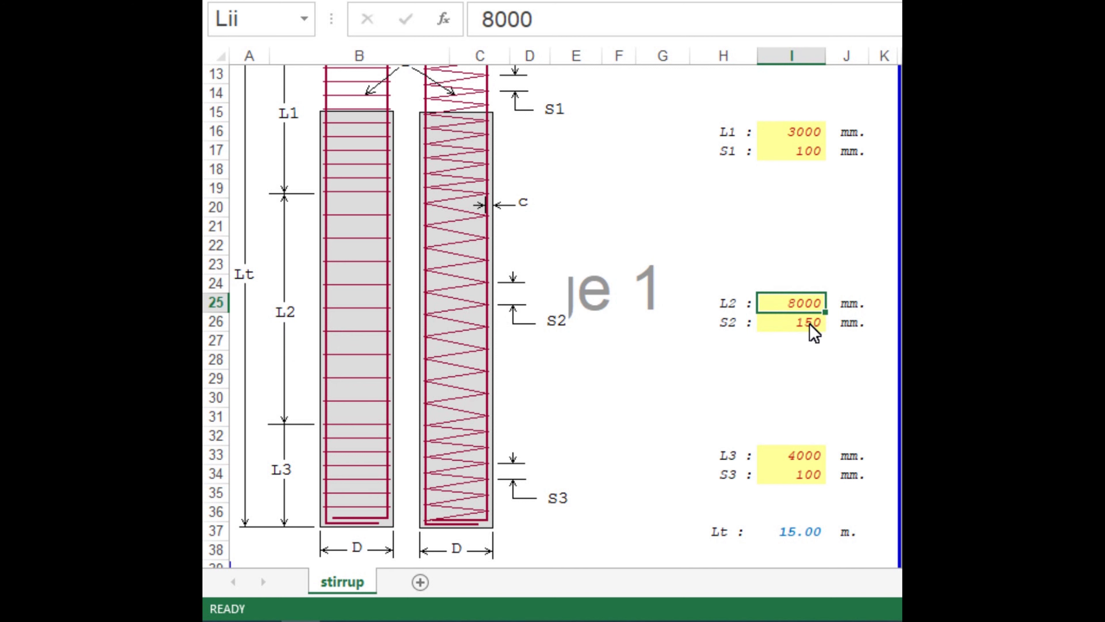
pyautogui.write('10')
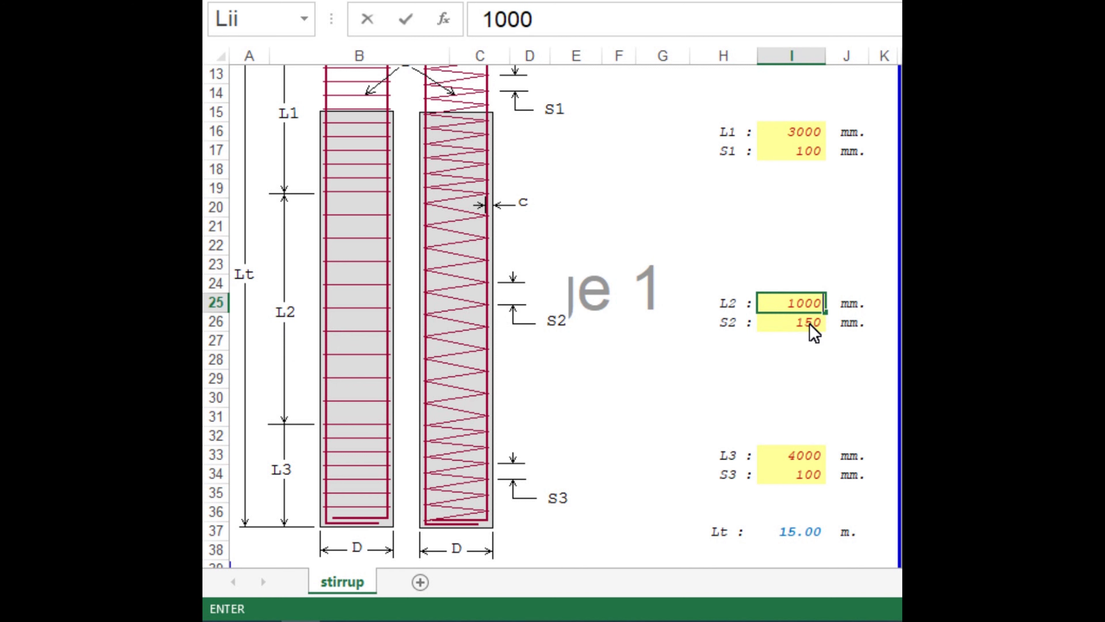
pyautogui.write('0')
pyautogui.click(809, 324)
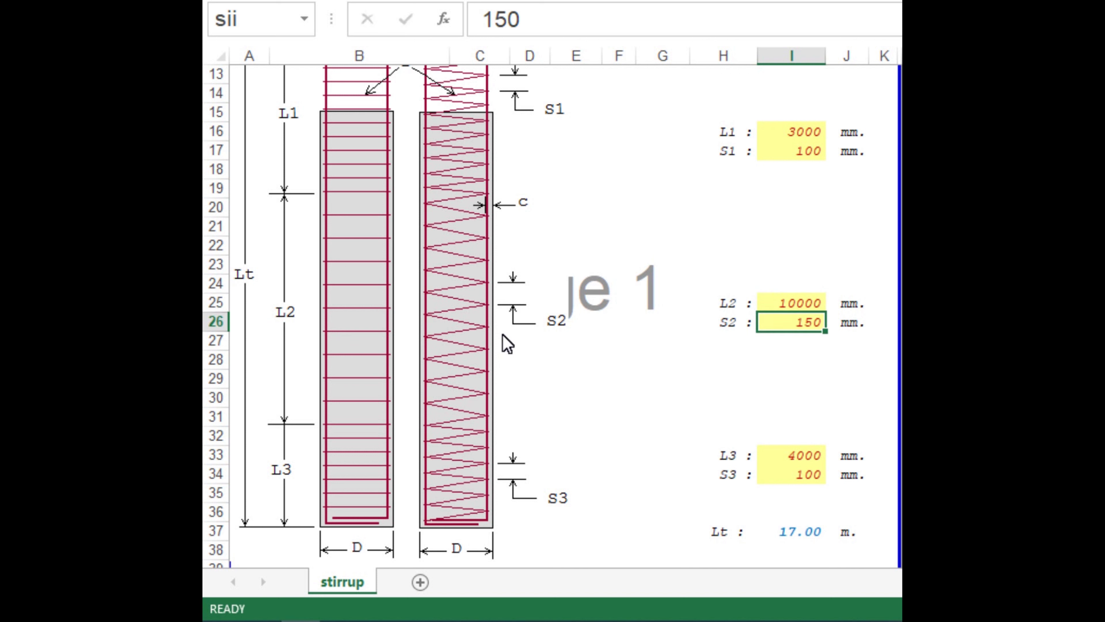
pyautogui.click(735, 323)
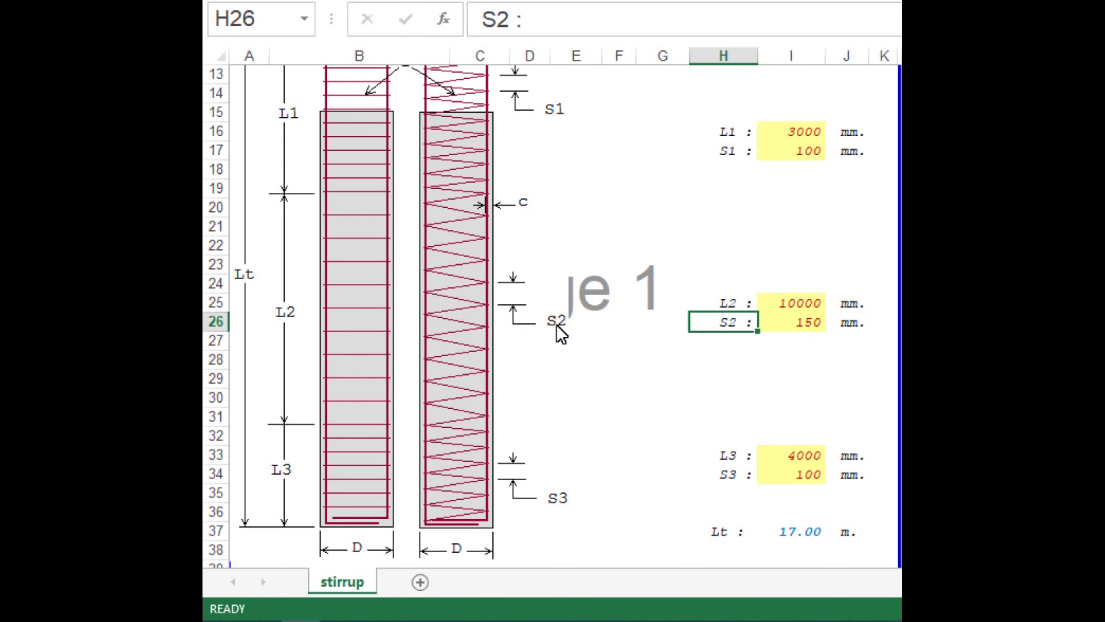
pyautogui.click(805, 324)
# Review L3 and S3, then enter 5000 mm as the bottom segment length L3.
pyautogui.scroll(-1, 796, 359)
pyautogui.scroll(-1, 797, 359)
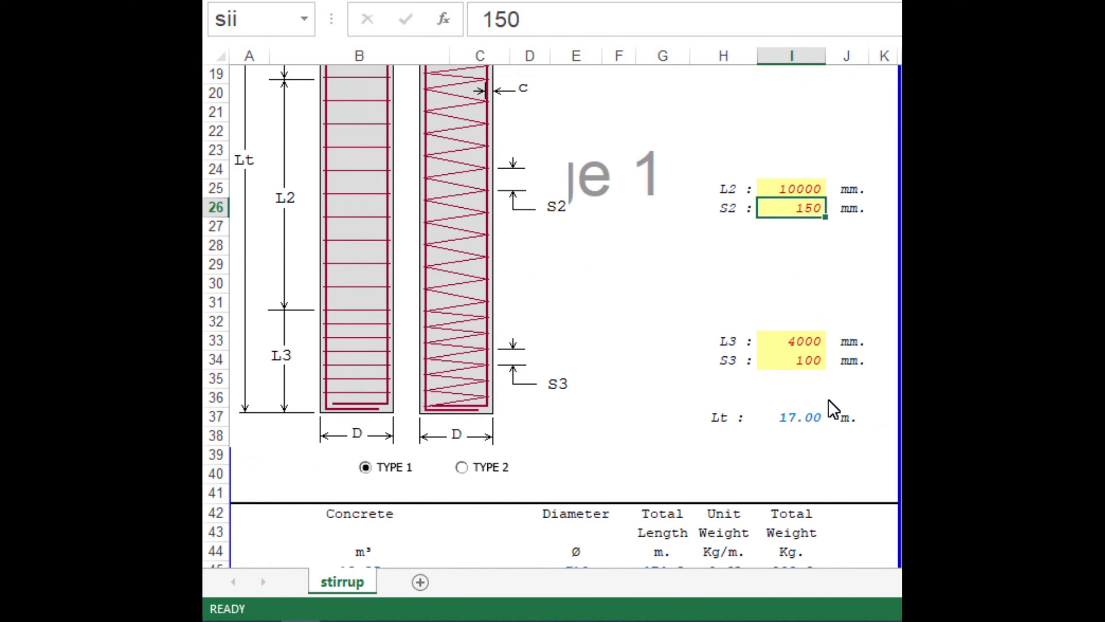
pyautogui.click(802, 346)
pyautogui.click(810, 364)
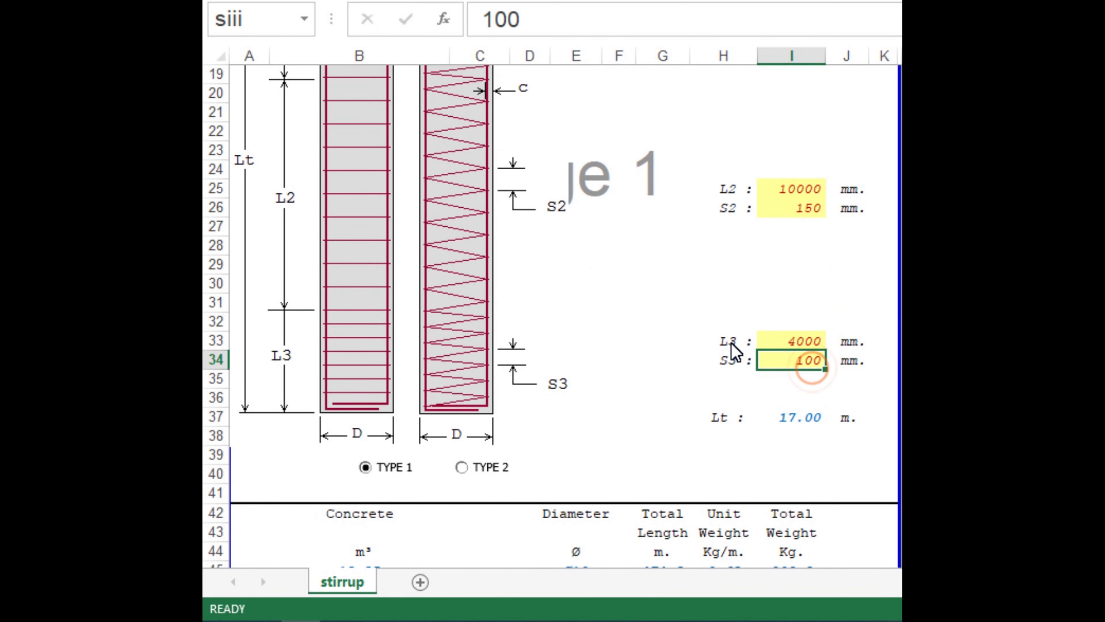
pyautogui.click(723, 365)
pyautogui.click(810, 379)
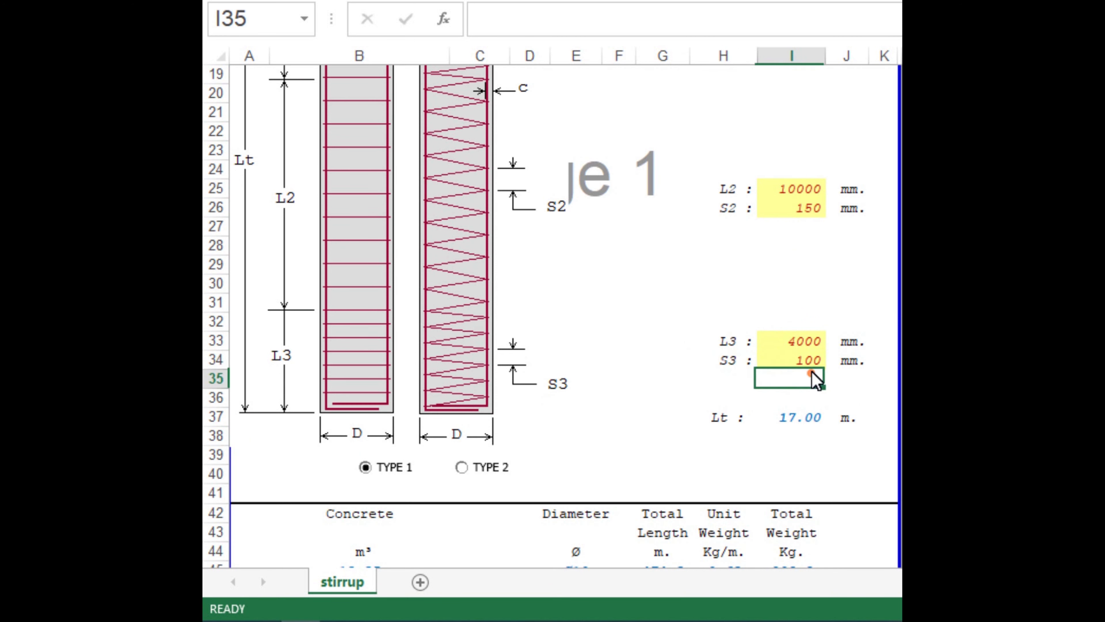
pyautogui.click(805, 347)
pyautogui.write('5')
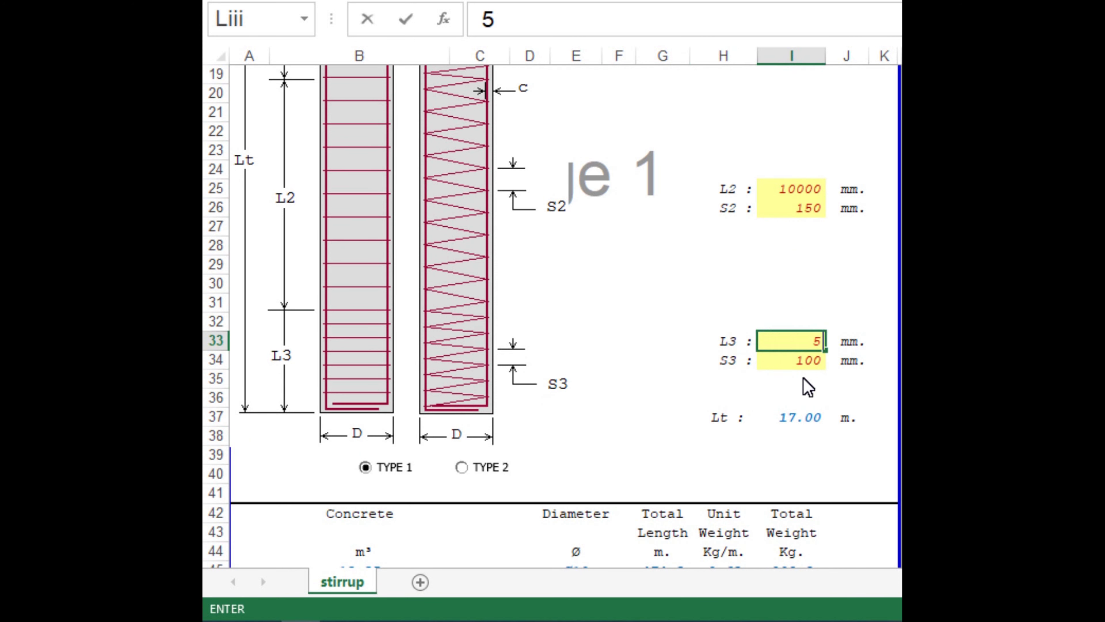
pyautogui.write('00')
pyautogui.press('Return')
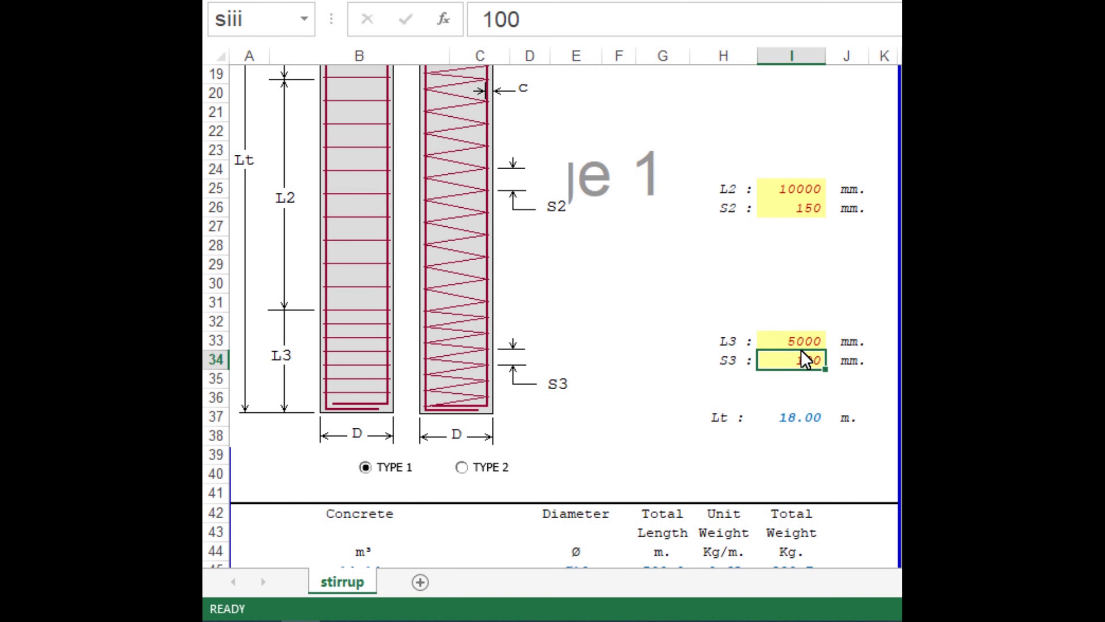
# Inspect the total length Lt formula against the new L3 value of 5000.
pyautogui.click(801, 419)
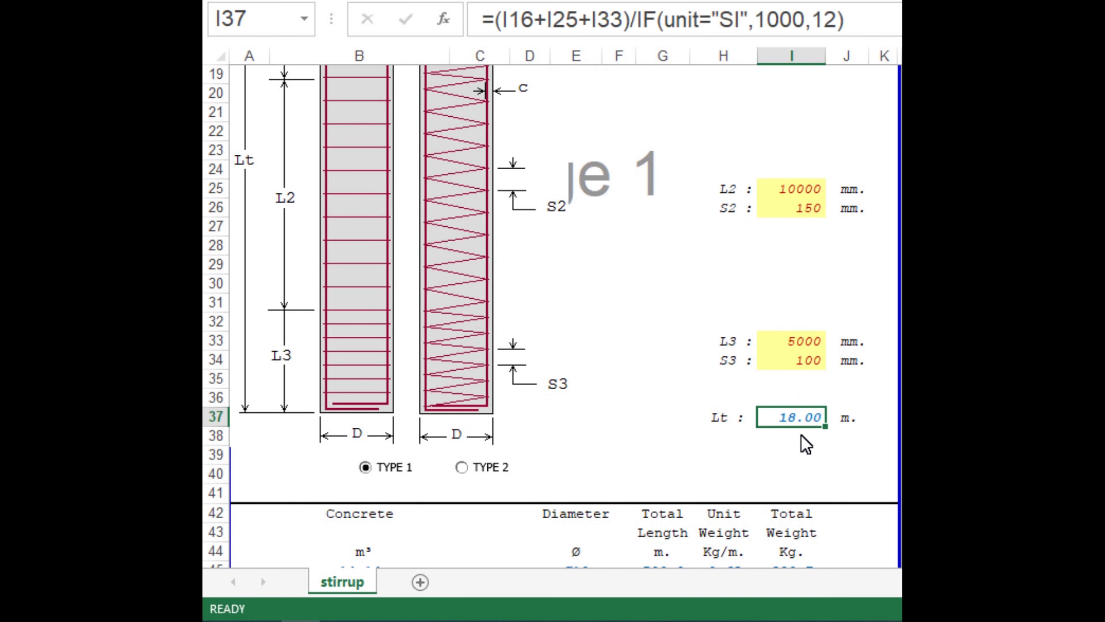
pyautogui.scroll(1, 805, 444)
pyautogui.scroll(1, 803, 444)
pyautogui.scroll(1, 809, 479)
pyautogui.click(810, 516)
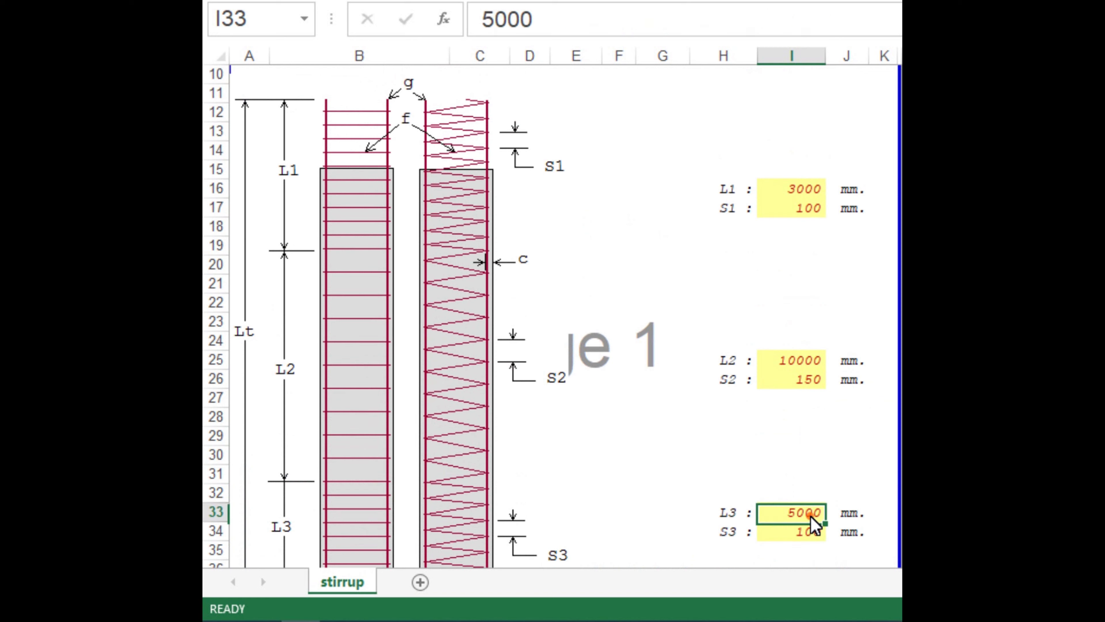
pyautogui.scroll(-1, 777, 493)
pyautogui.scroll(-2, 607, 452)
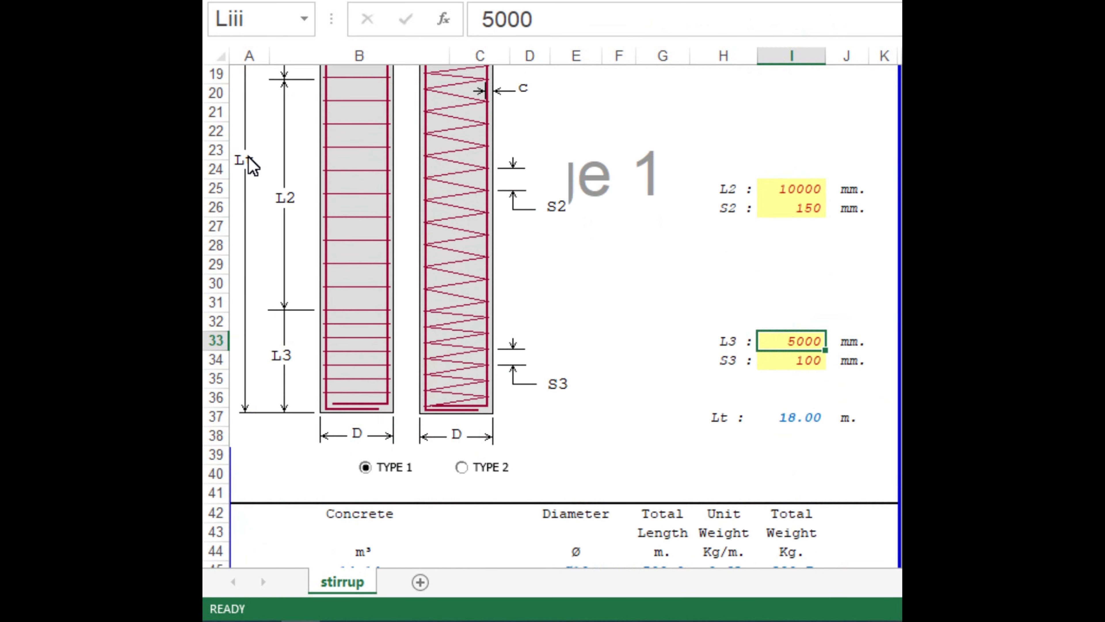
pyautogui.click(783, 418)
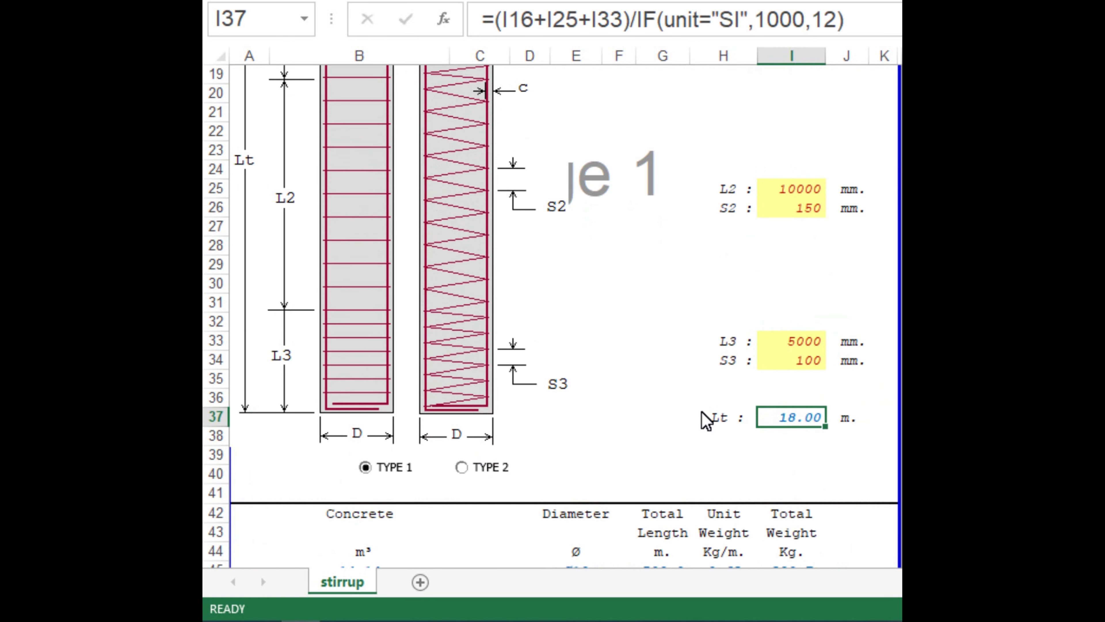
pyautogui.click(727, 420)
# Review the segment lengths L3, L2 and L1 (5000, 10000, 3000 mm).
pyautogui.scroll(1, 888, 478)
pyautogui.click(811, 474)
pyautogui.scroll(2, 808, 469)
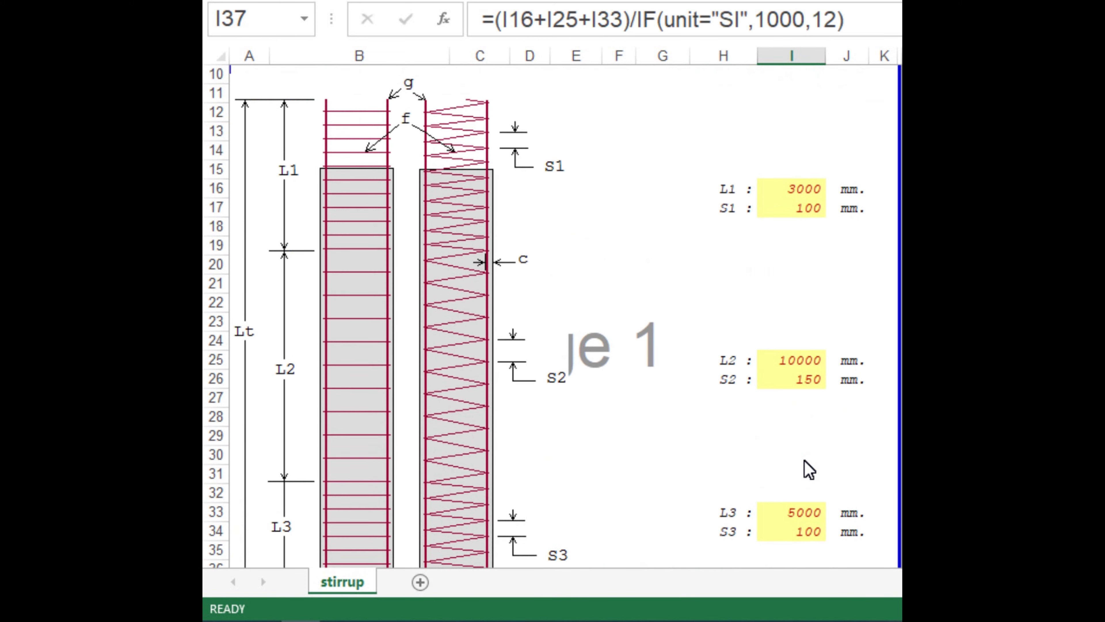
pyautogui.click(808, 513)
pyautogui.click(796, 362)
pyautogui.click(793, 193)
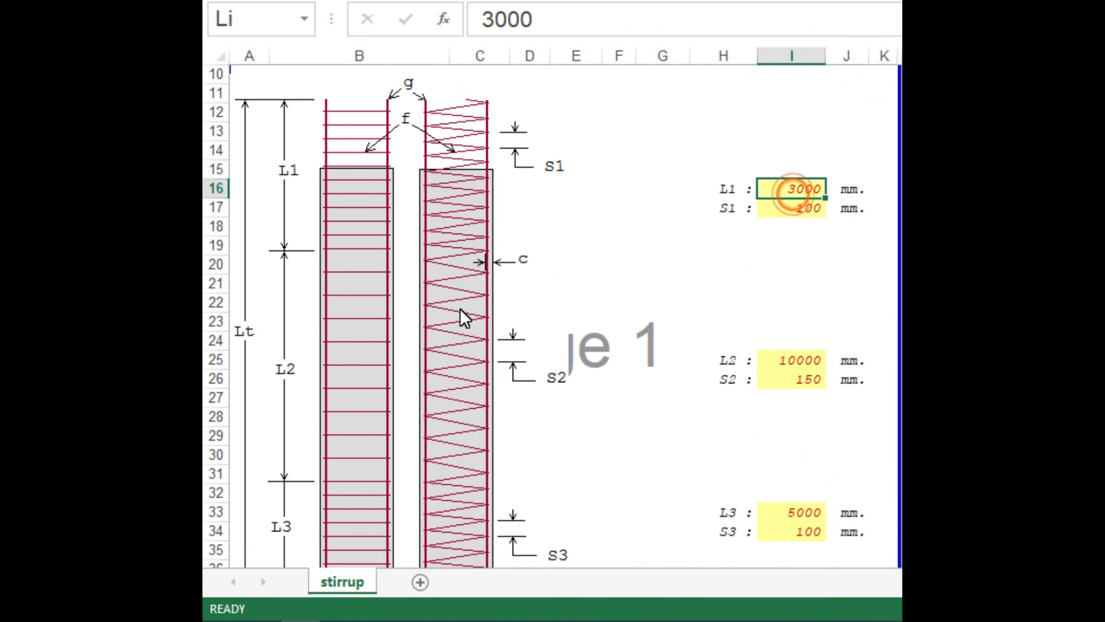
# Select the TYPE 1 stirrup arrangement and review the sheet.
pyautogui.scroll(-2, 493, 305)
pyautogui.scroll(-2, 424, 343)
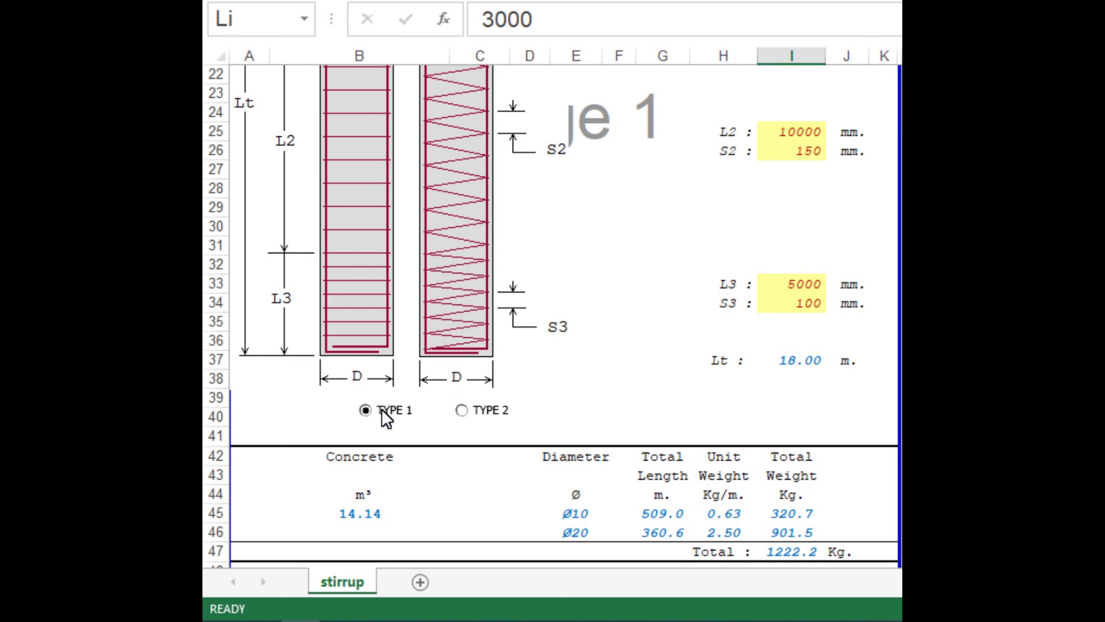
pyautogui.click(364, 410)
pyautogui.scroll(3, 366, 410)
pyautogui.scroll(2, 363, 348)
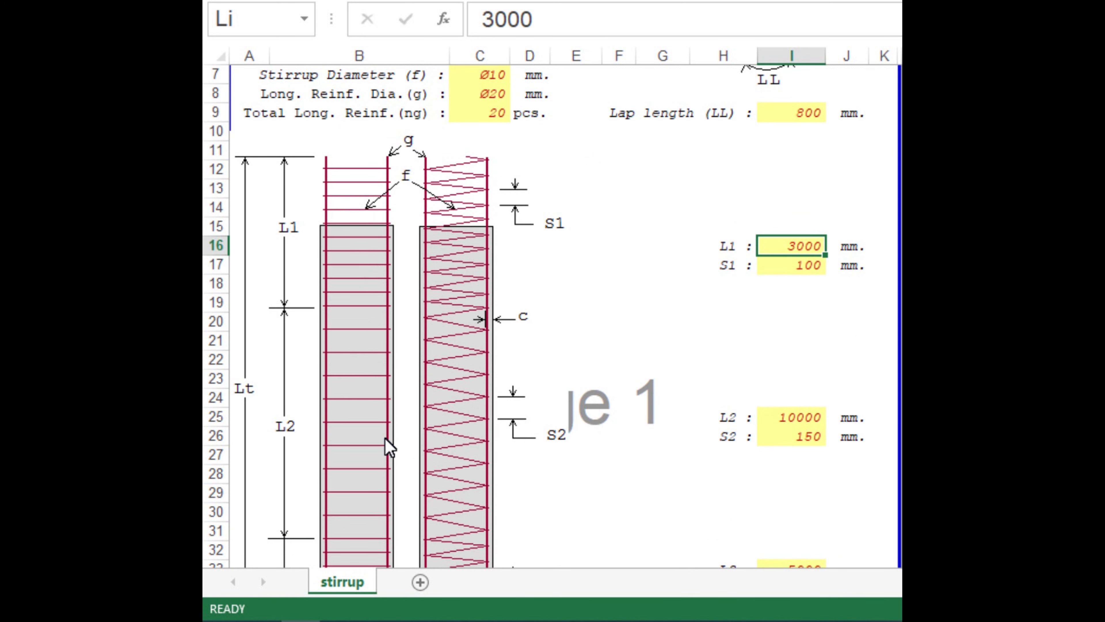
pyautogui.scroll(-4, 384, 438)
# Compare the TYPE 2 layout (1148.2 kg), then return to TYPE 1 (1222.2 kg).
pyautogui.click(462, 467)
pyautogui.scroll(1, 465, 452)
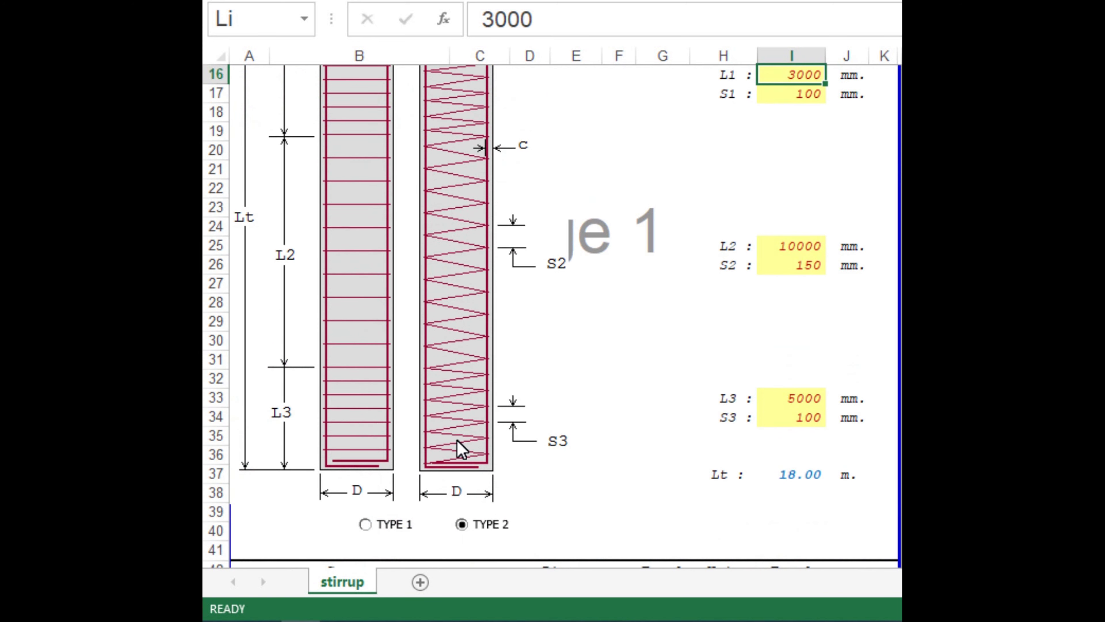
pyautogui.scroll(2, 456, 215)
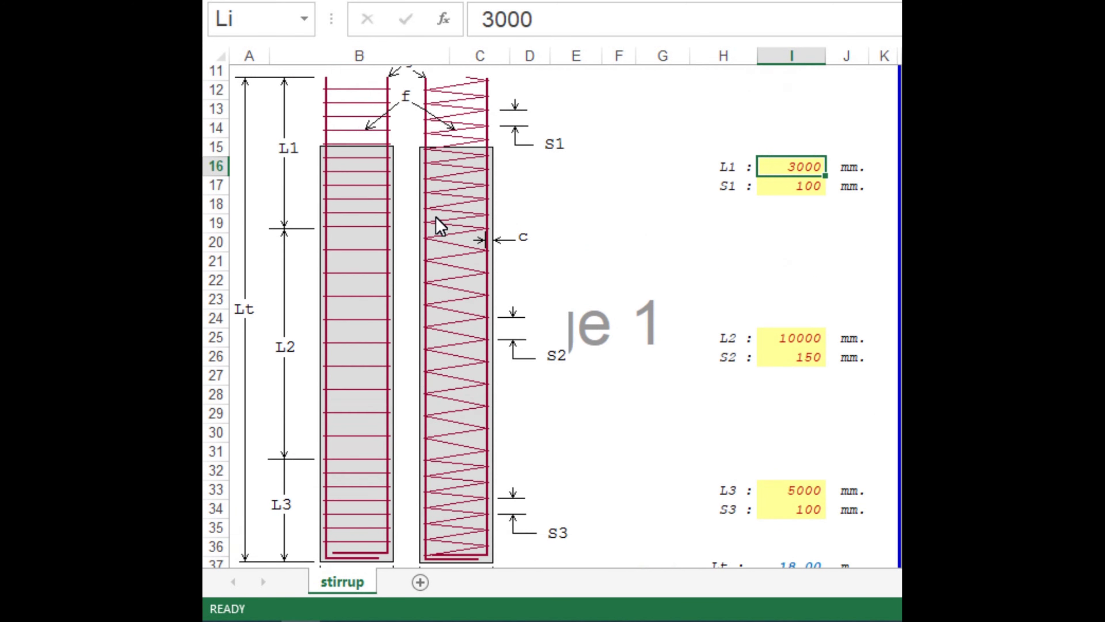
pyautogui.scroll(1, 435, 222)
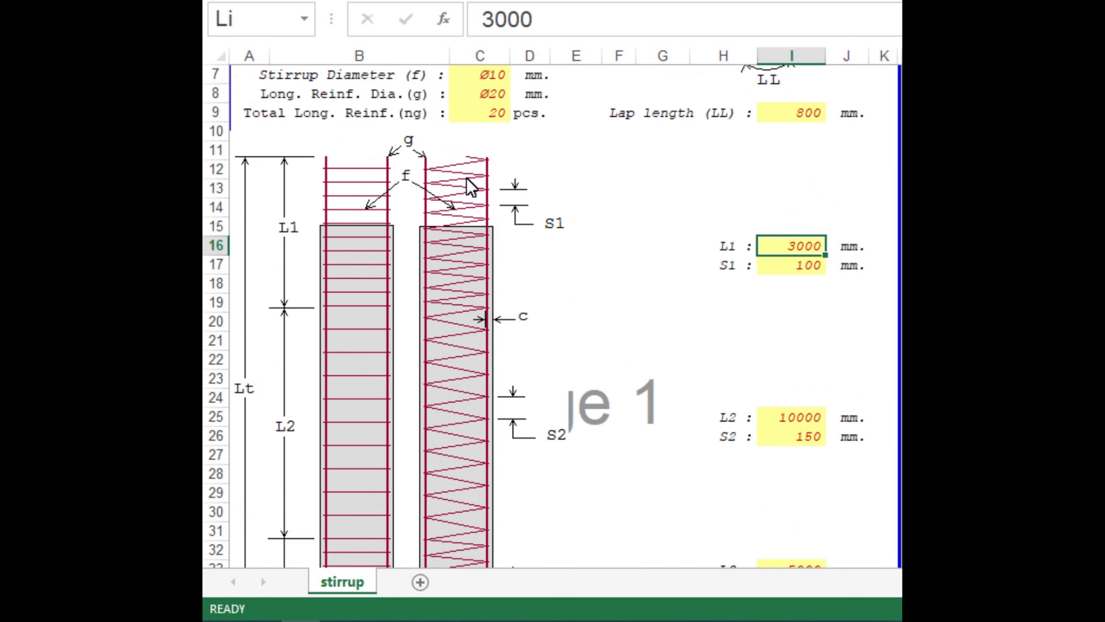
pyautogui.scroll(1, 468, 183)
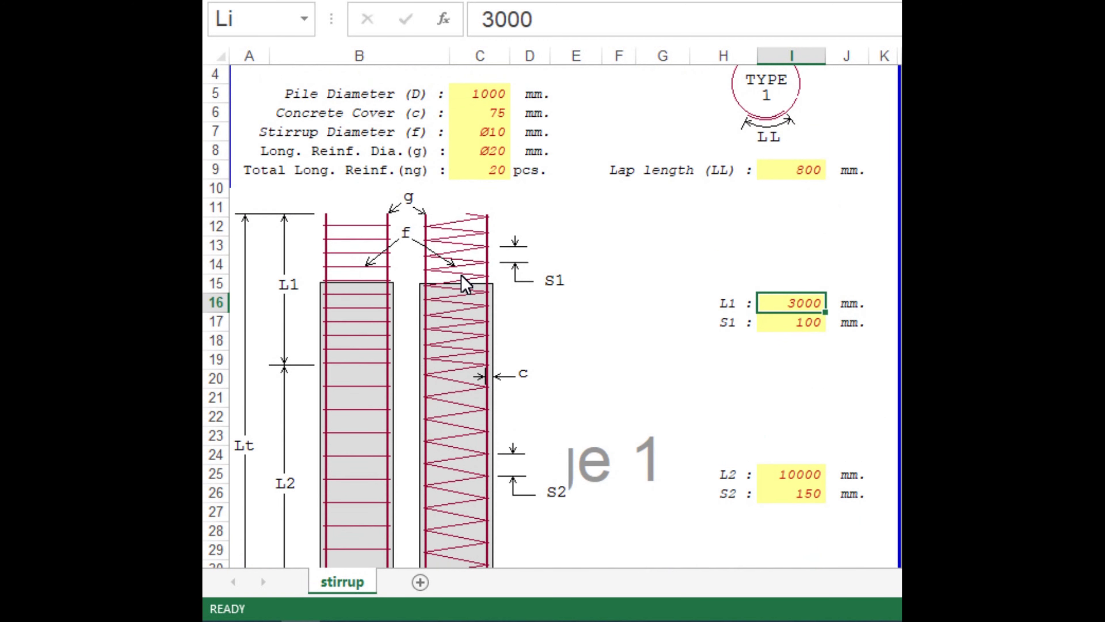
pyautogui.scroll(-1, 464, 286)
pyautogui.scroll(-2, 453, 392)
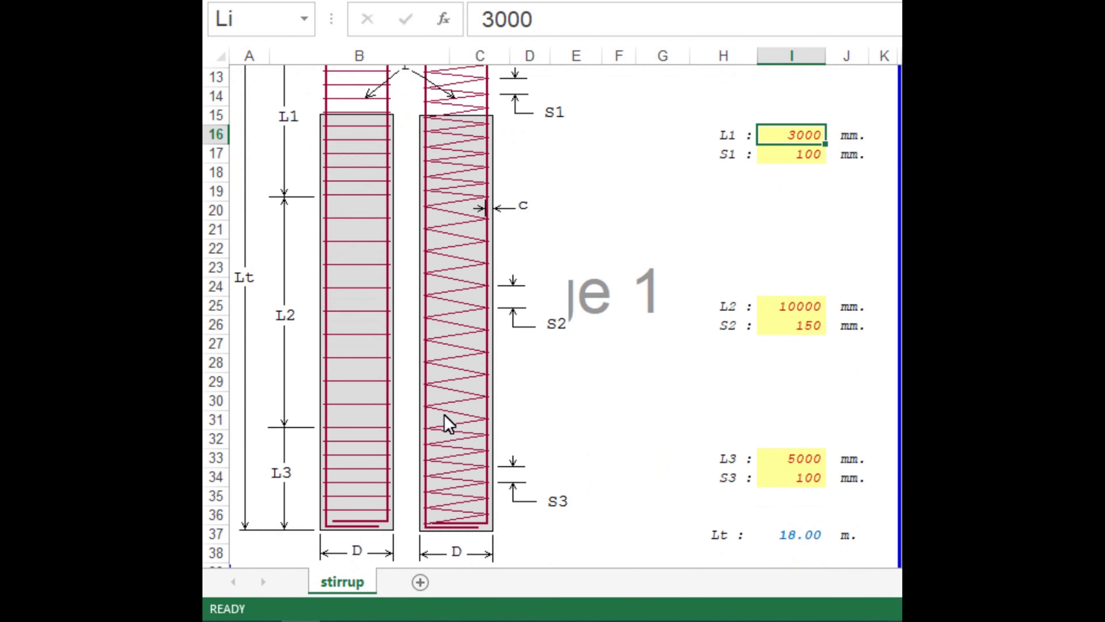
pyautogui.scroll(-3, 452, 392)
pyautogui.scroll(-1, 457, 376)
pyautogui.scroll(1, 457, 378)
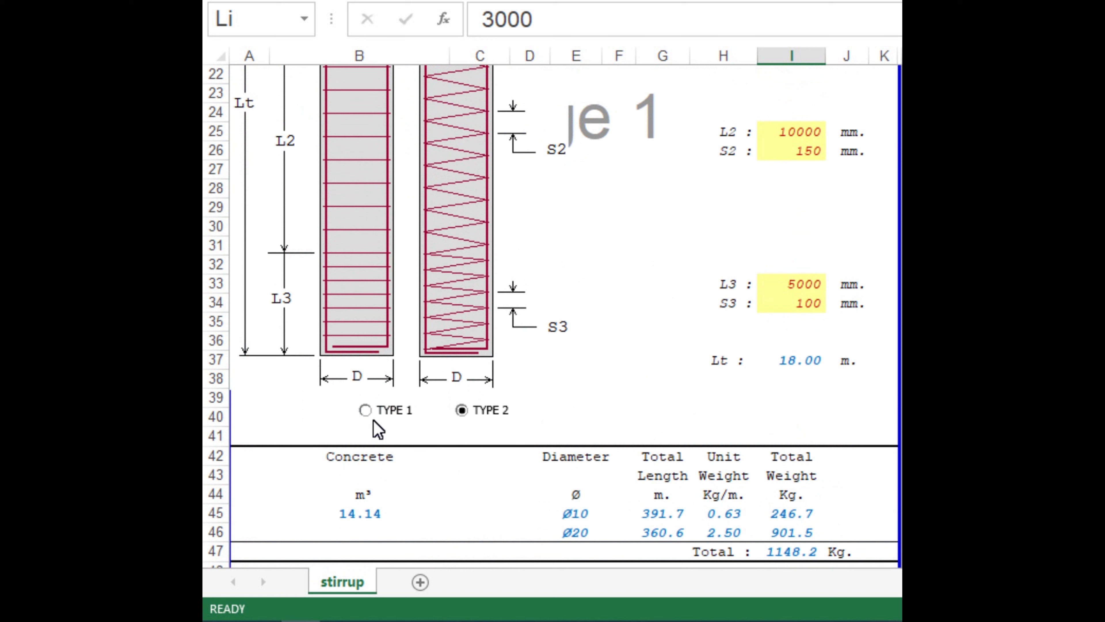
pyautogui.click(368, 410)
pyautogui.scroll(-1, 505, 368)
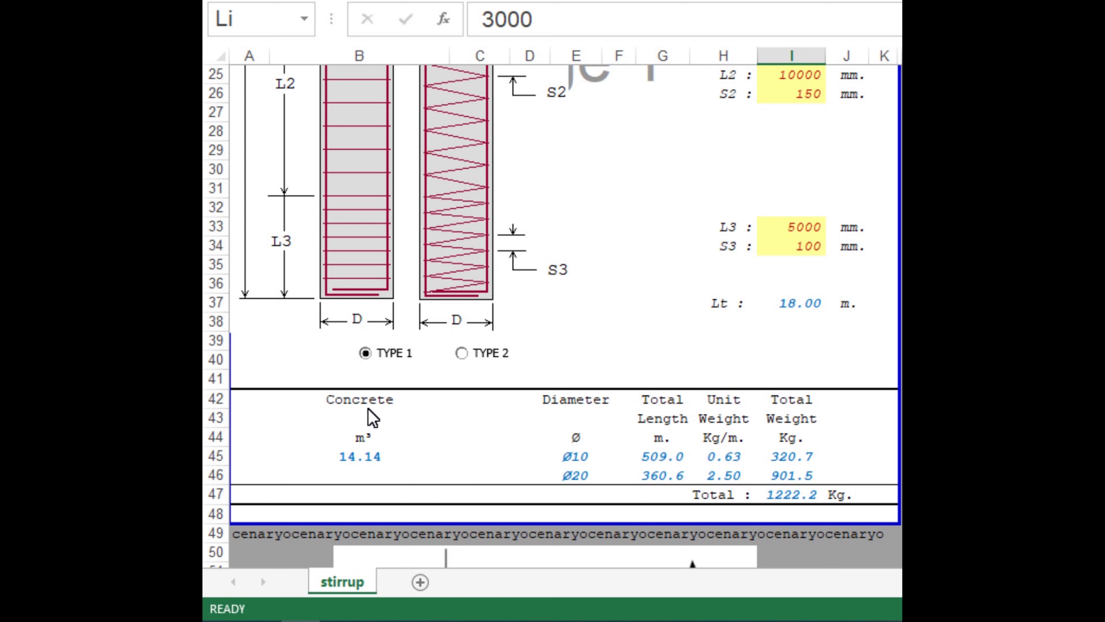
pyautogui.click(370, 458)
pyautogui.click(592, 457)
pyautogui.click(689, 454)
pyautogui.click(724, 456)
pyautogui.click(788, 455)
pyautogui.click(573, 474)
pyautogui.click(658, 474)
pyautogui.doubleClick(733, 474)
pyautogui.click(582, 457)
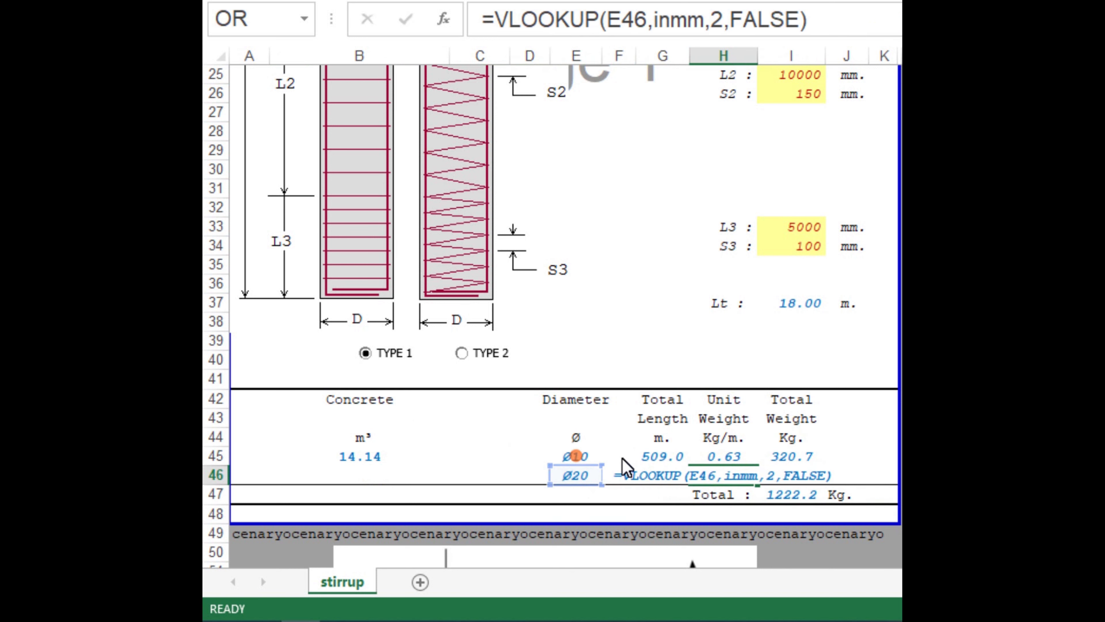
pyautogui.click(657, 475)
pyautogui.click(790, 494)
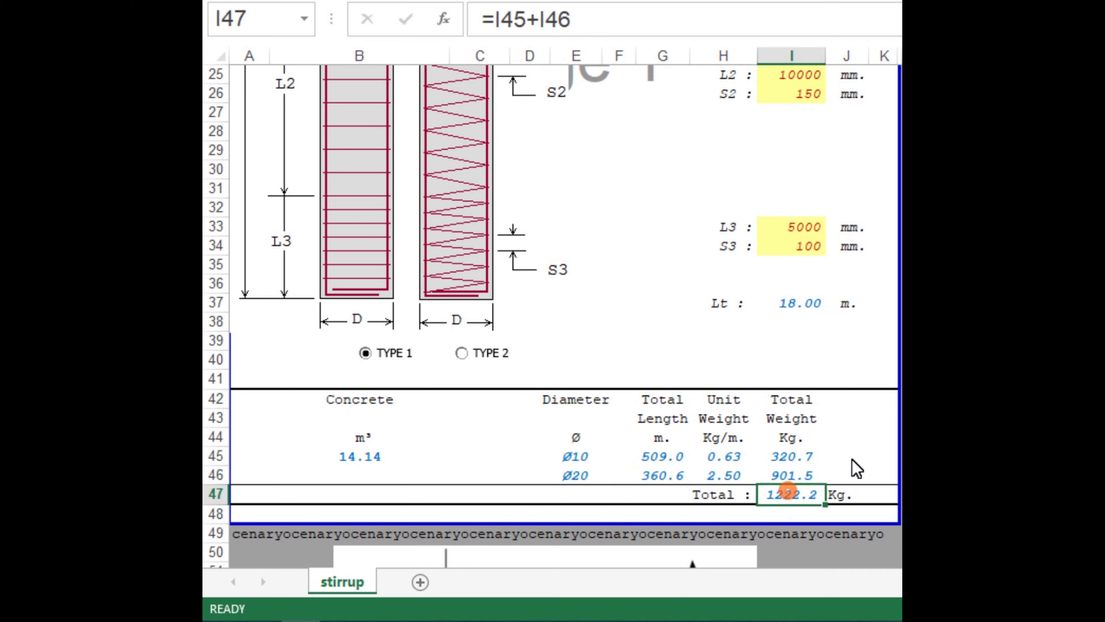
pyautogui.scroll(-2, 862, 433)
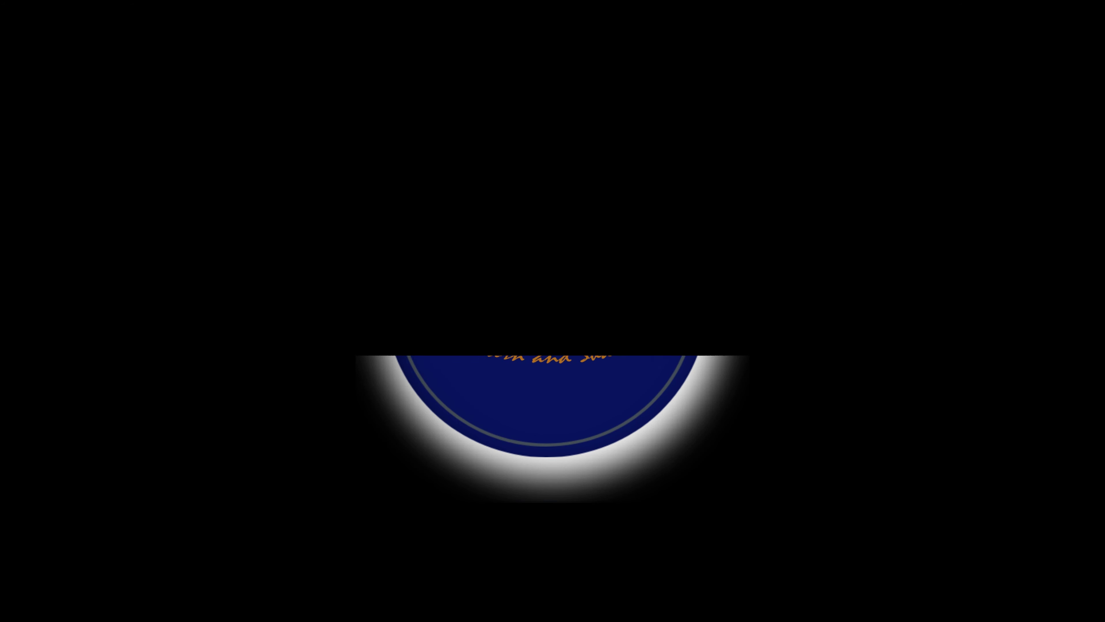